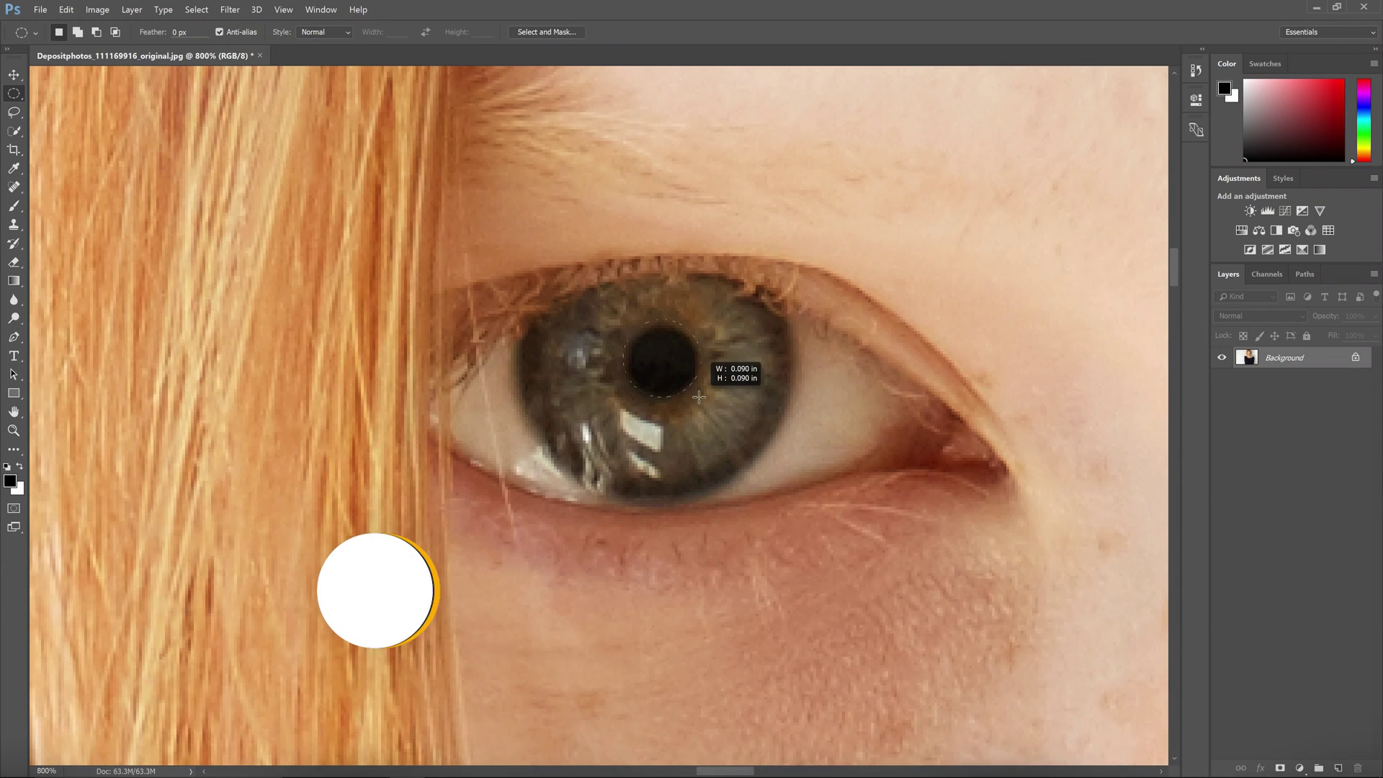
Switch to the Elliptical Marquee Tool
left_click_drag(627, 324, 698, 397)
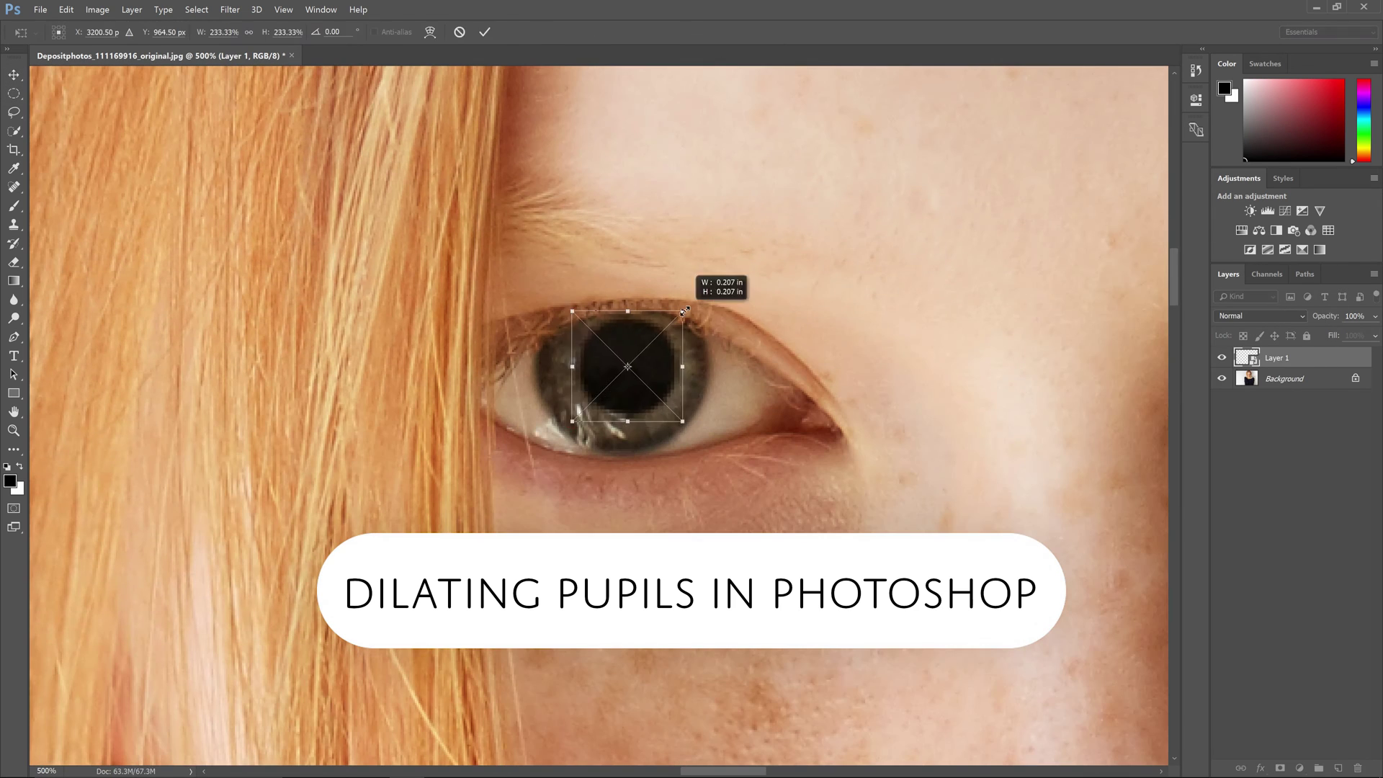
key("Return")
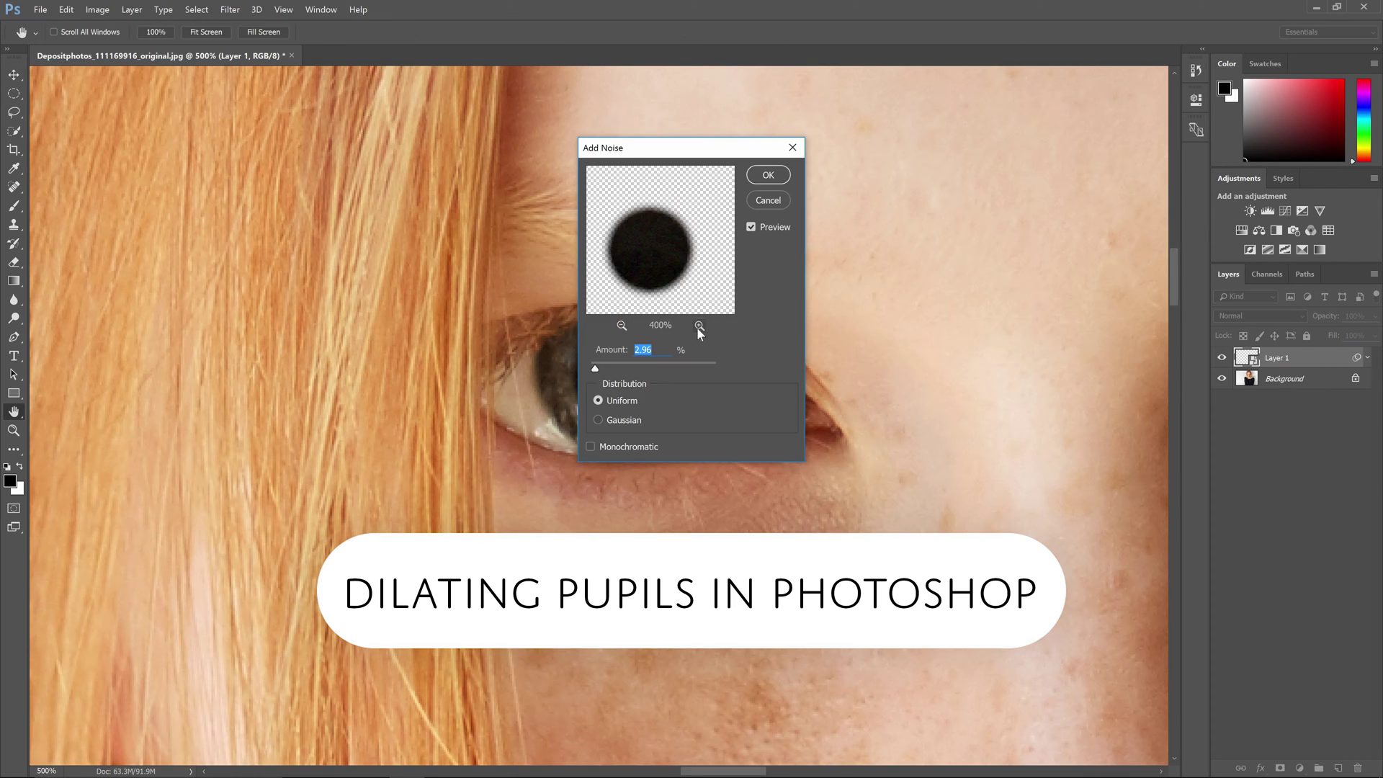
key("Return")
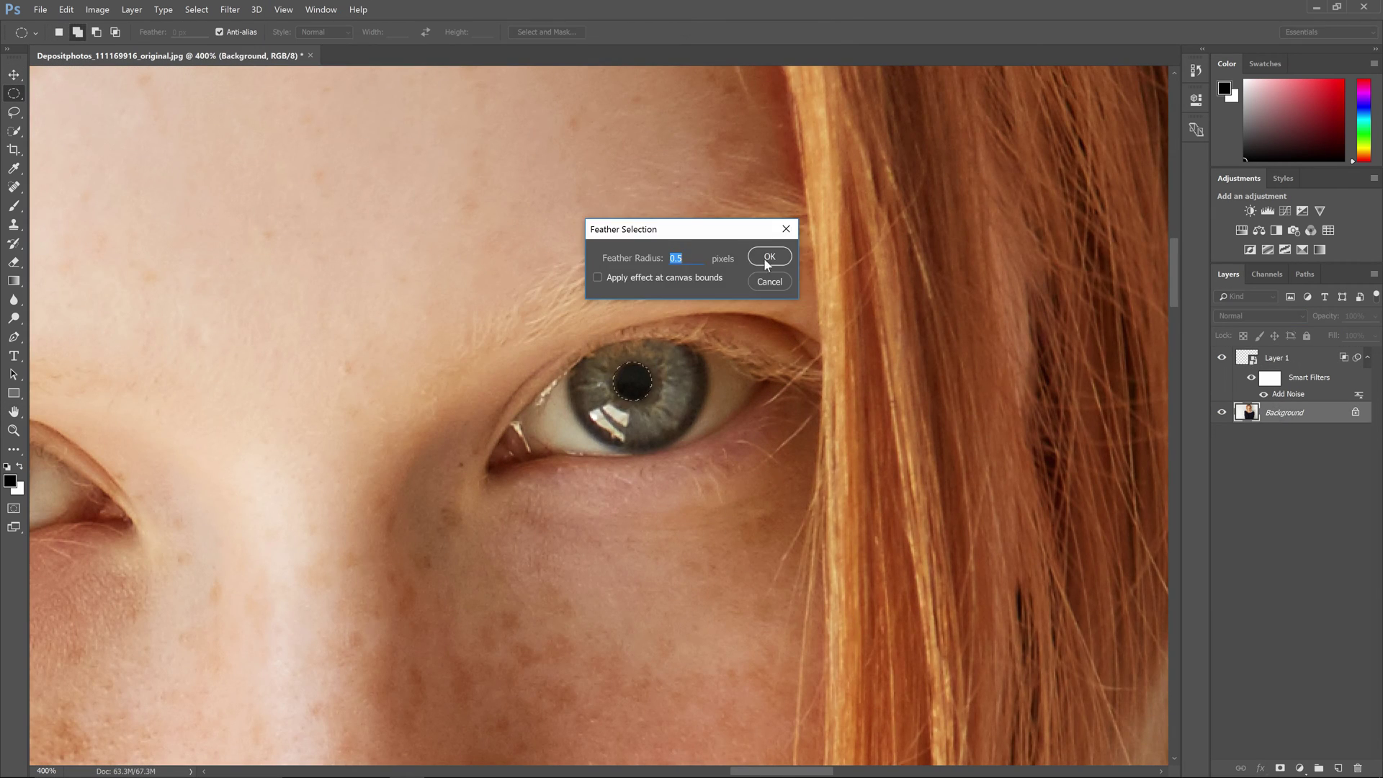
left_click(768, 257)
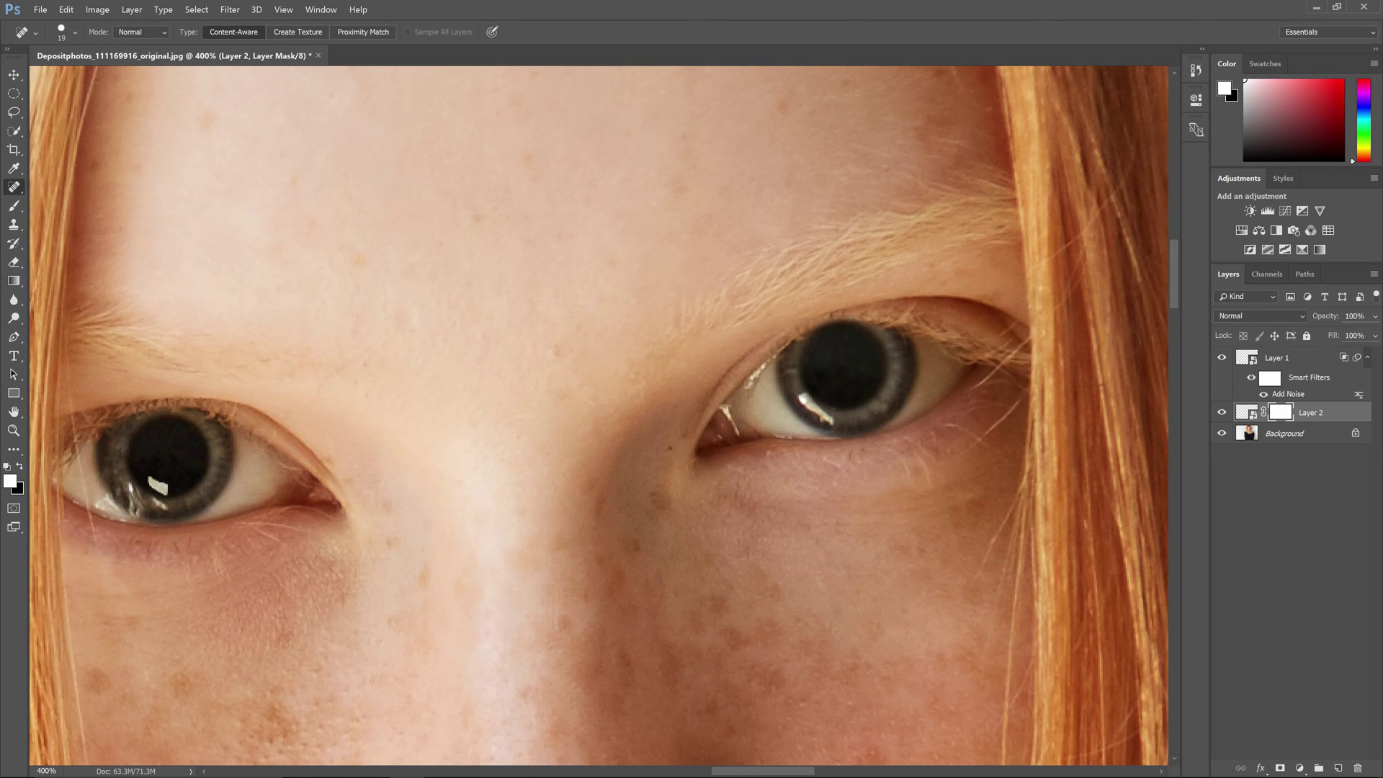
key("e")
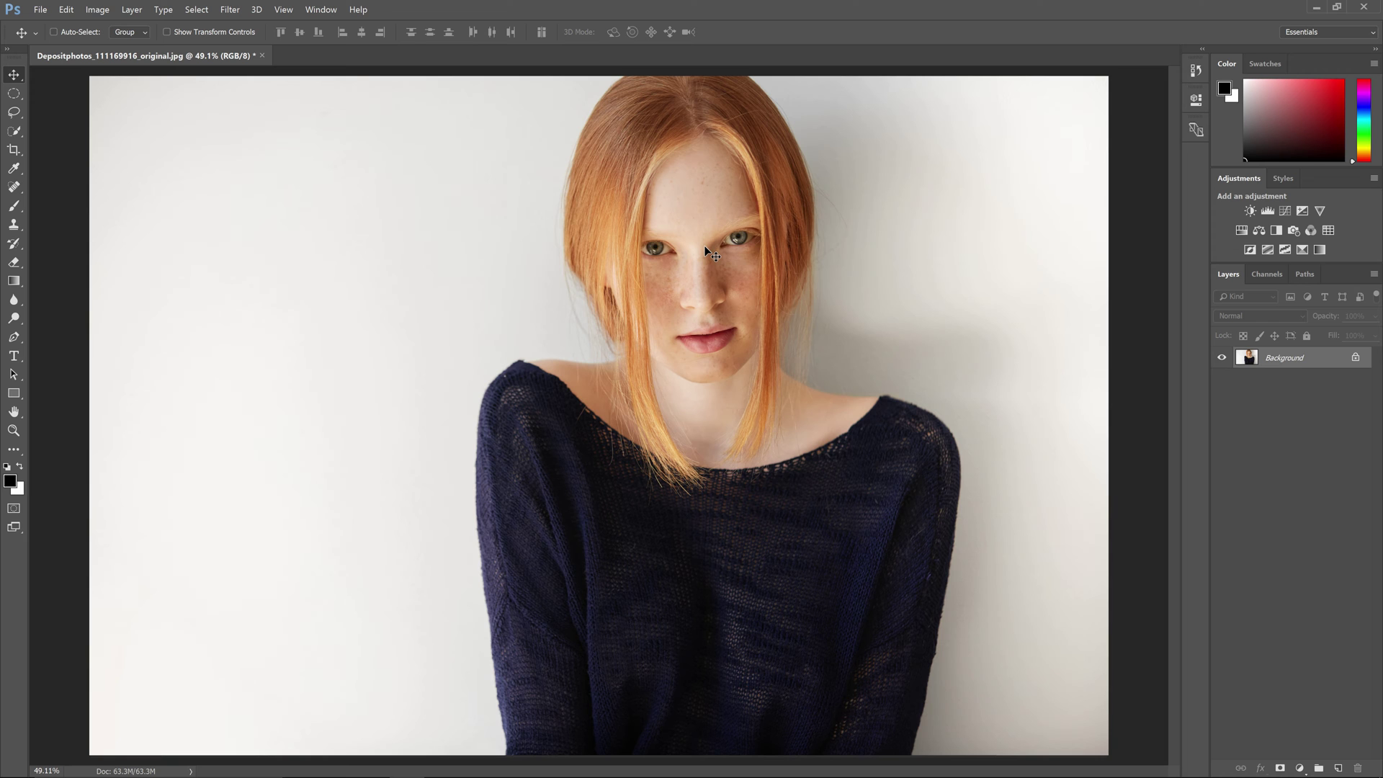
left_click(14, 93)
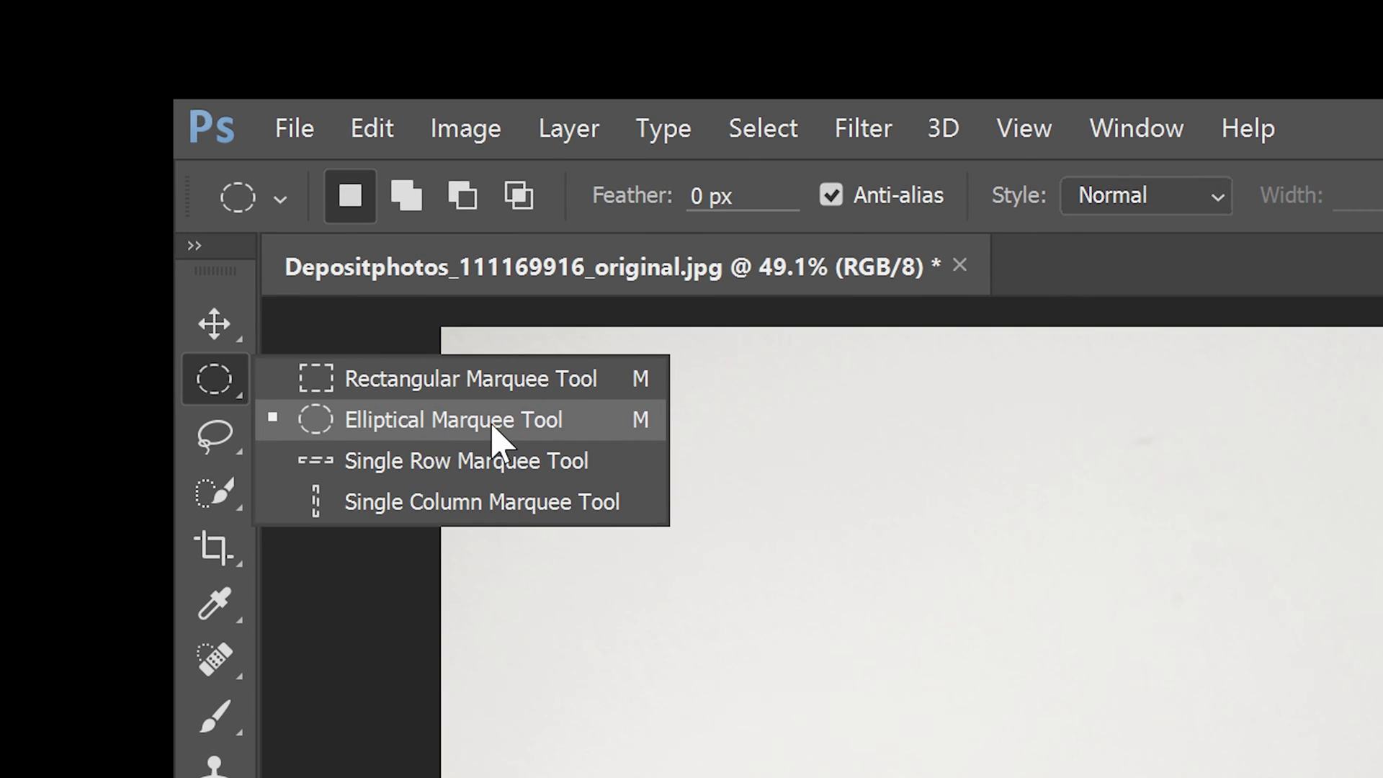
left_click(496, 432)
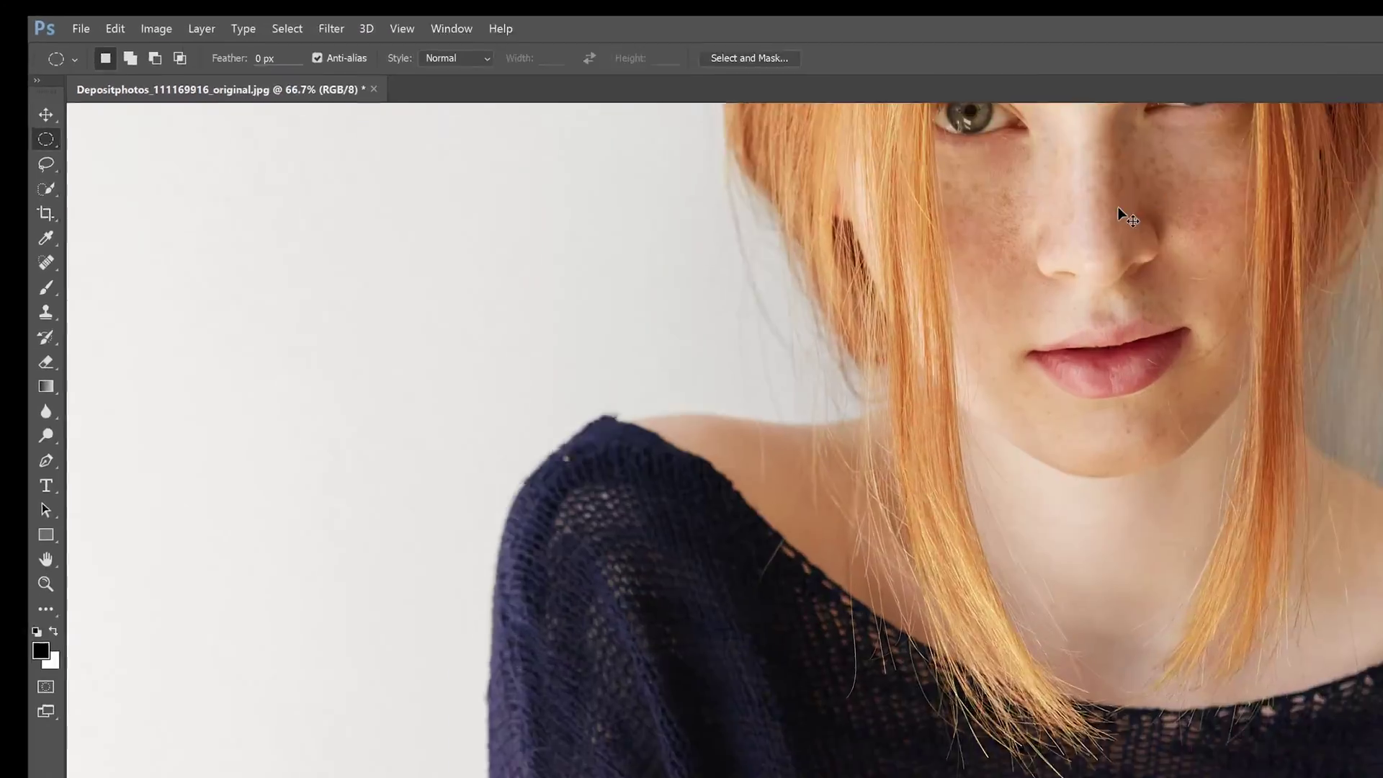
scroll(760, 574, "up", 2)
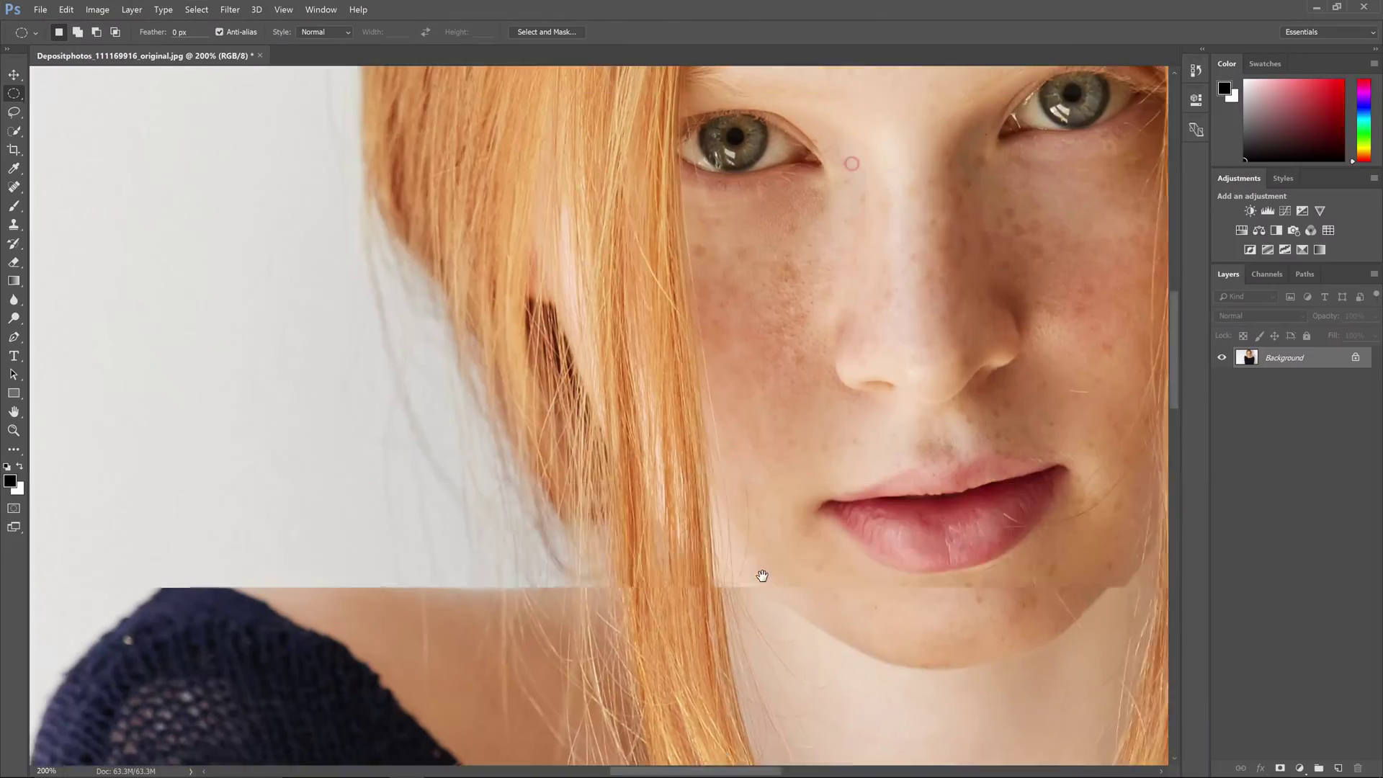
scroll(897, 262, "up", 2)
scroll(701, 655, "up", 2)
scroll(793, 440, "up", 2)
scroll(795, 443, "up", 2)
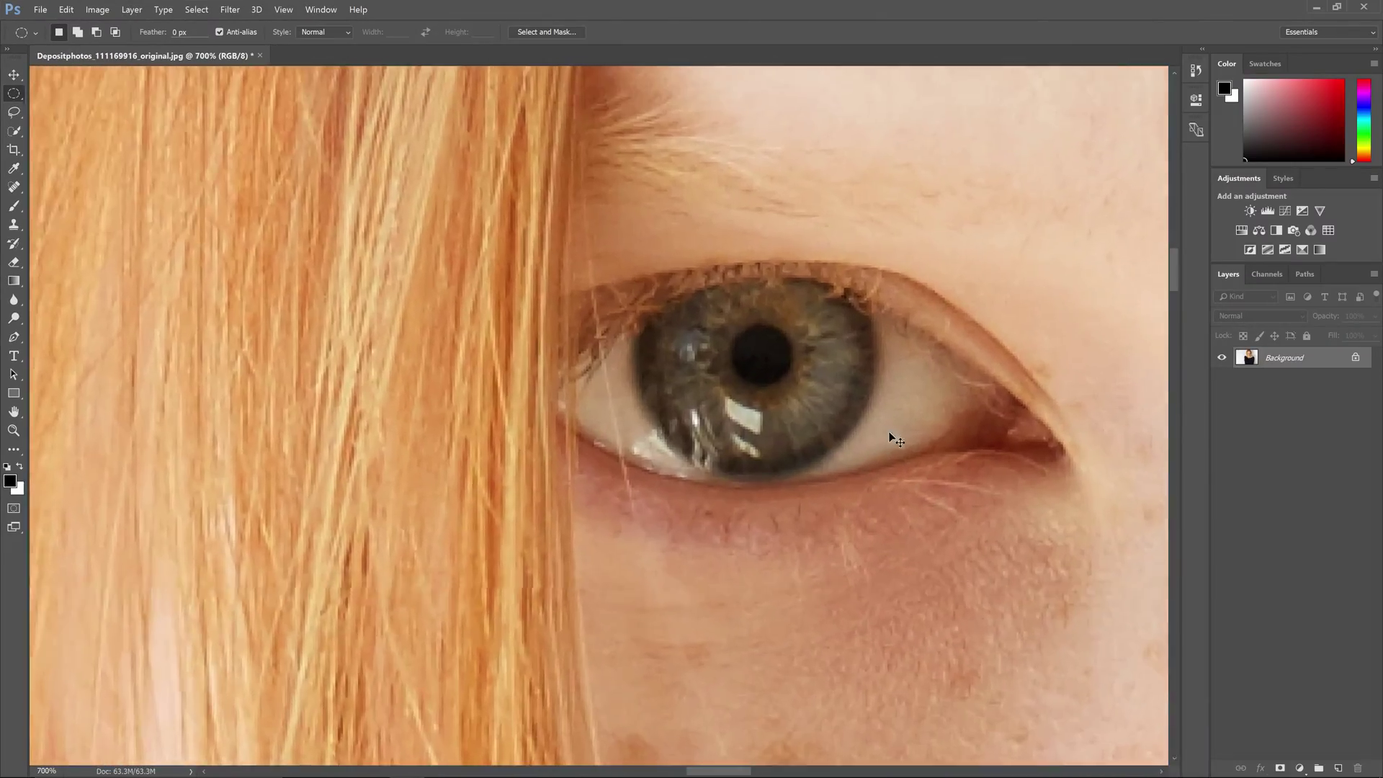
scroll(822, 445, "up", 2)
scroll(843, 448, "down", 1)
Draw a circular selection around the left eye's pupil and fill it with white
left_click_drag(858, 447, 830, 441)
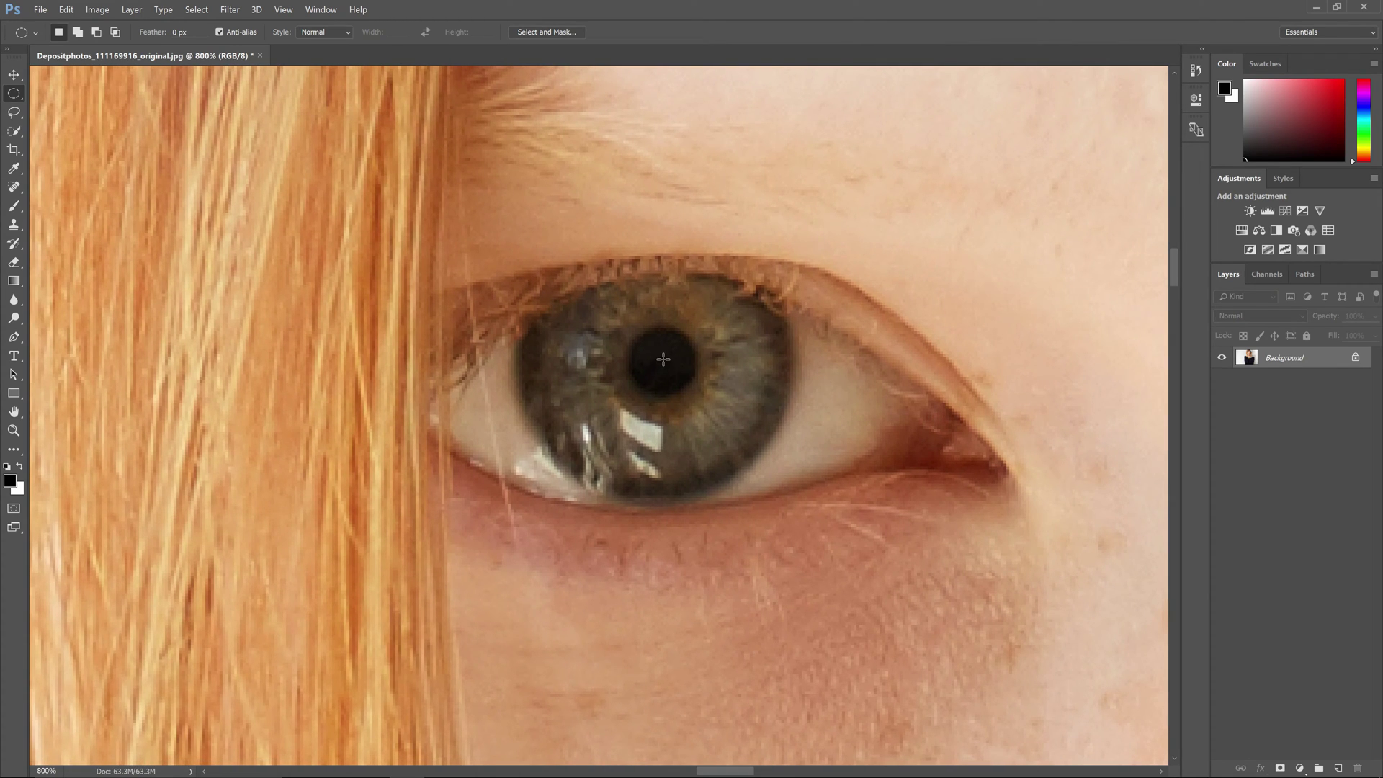
left_click_drag(661, 359, 707, 402)
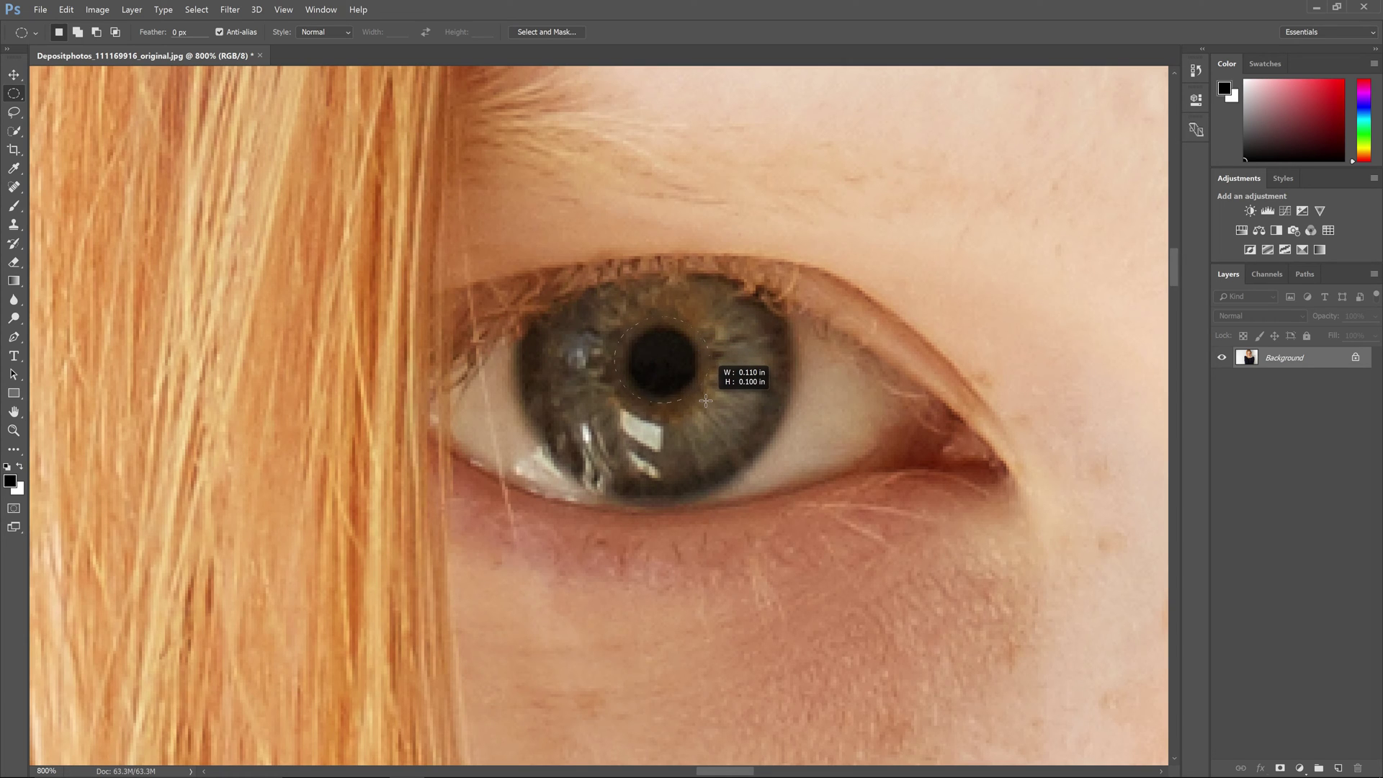
mouse_move(708, 403)
left_mouse_down()
mouse_move(686, 377)
mouse_move(748, 438)
mouse_move(708, 411)
mouse_move(690, 384)
mouse_move(756, 436)
mouse_move(698, 395)
left_mouse_up()
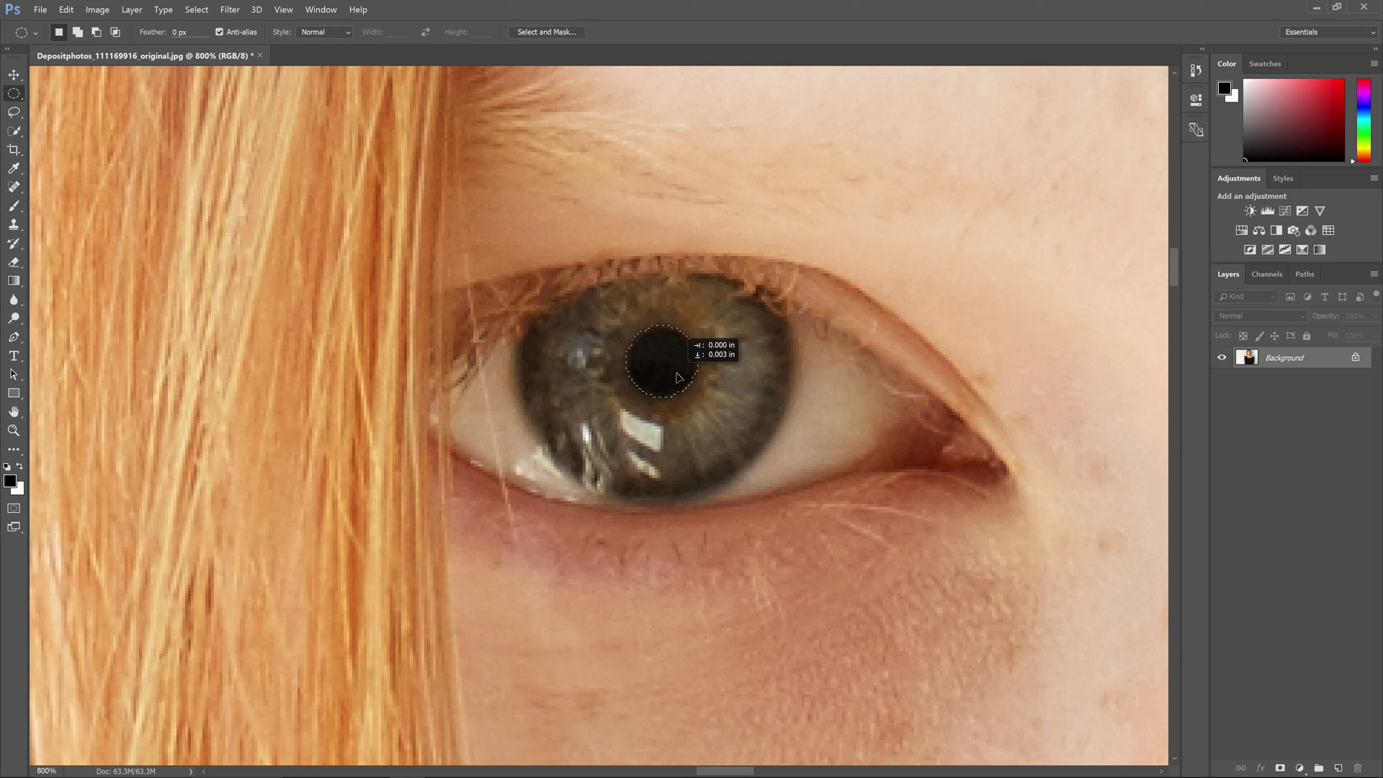
left_click_drag(698, 398, 699, 397)
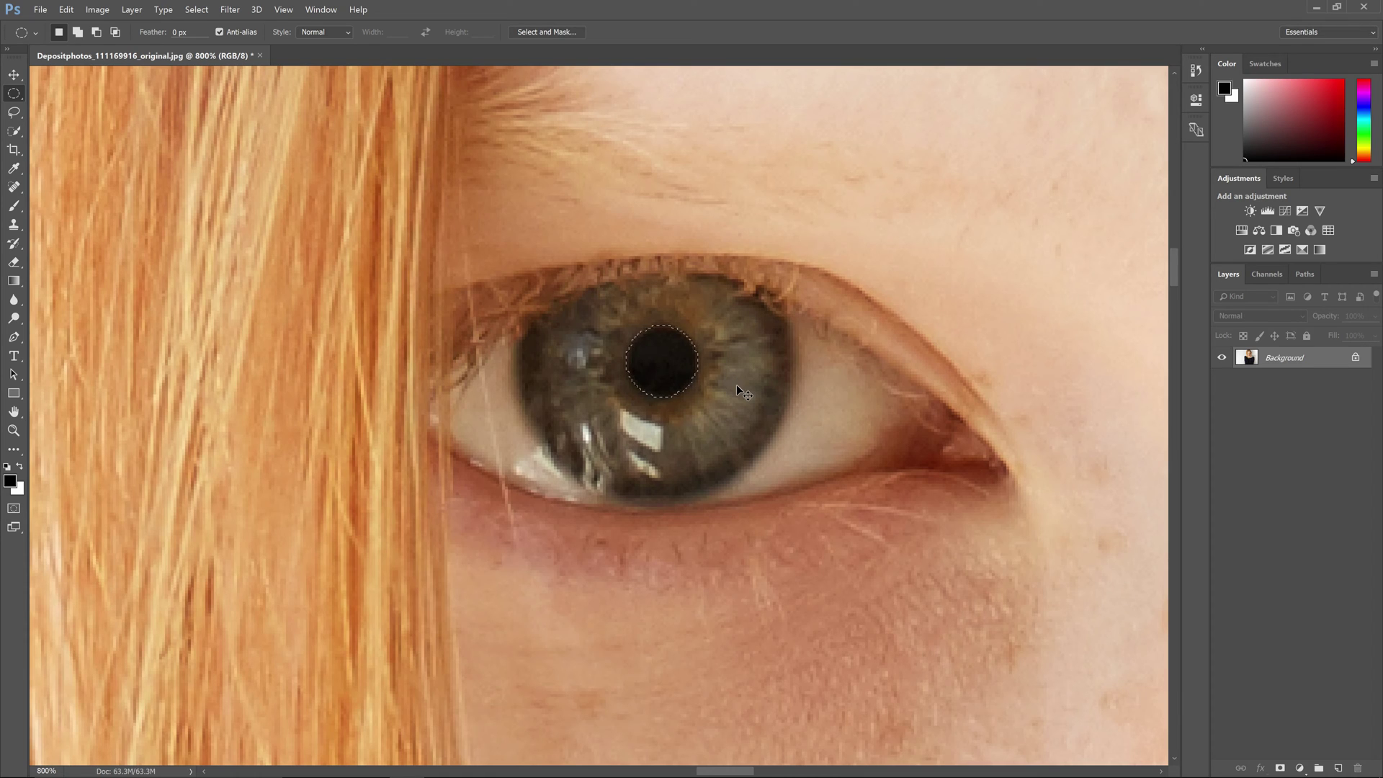
key("ctrl+BackSpace")
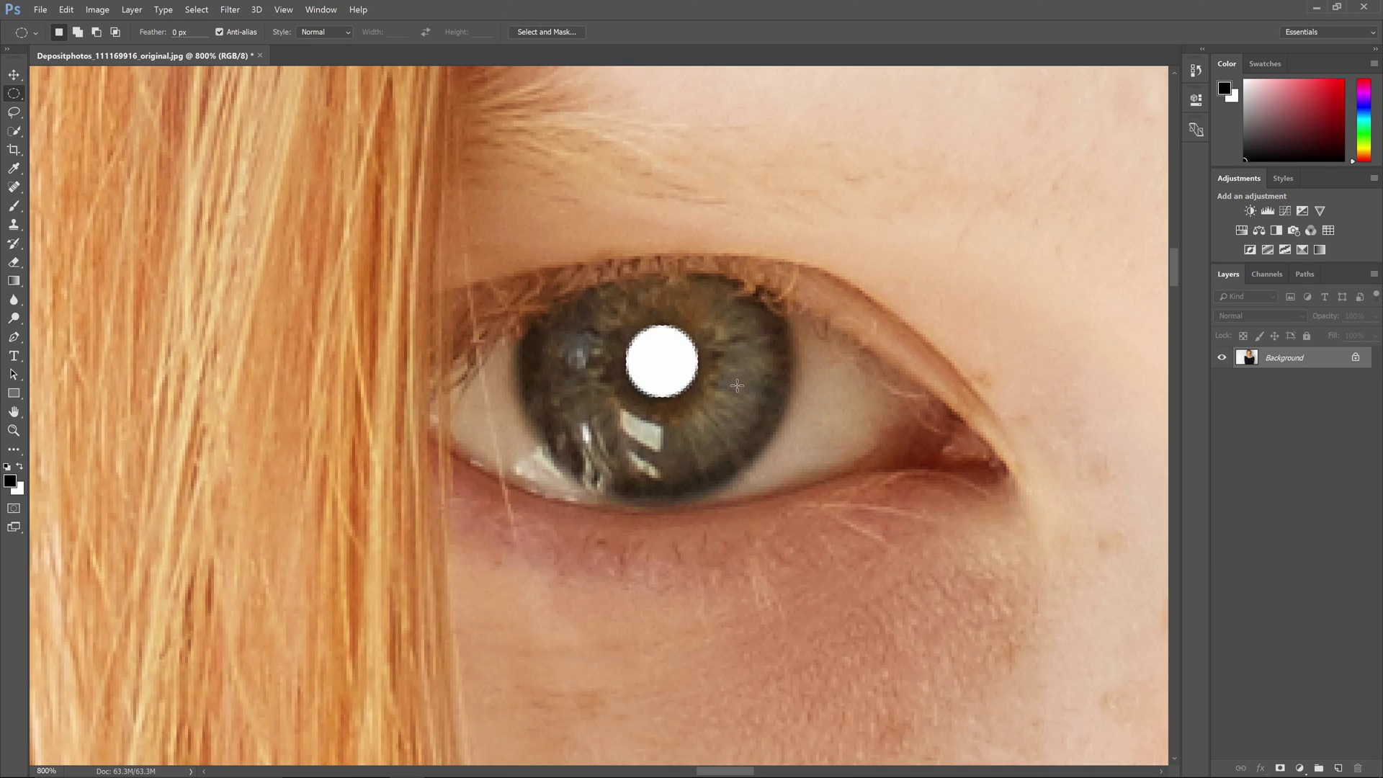
Restore the pupil to black and feather the pupil selection by 0.5 px
key("alt+BackSpace")
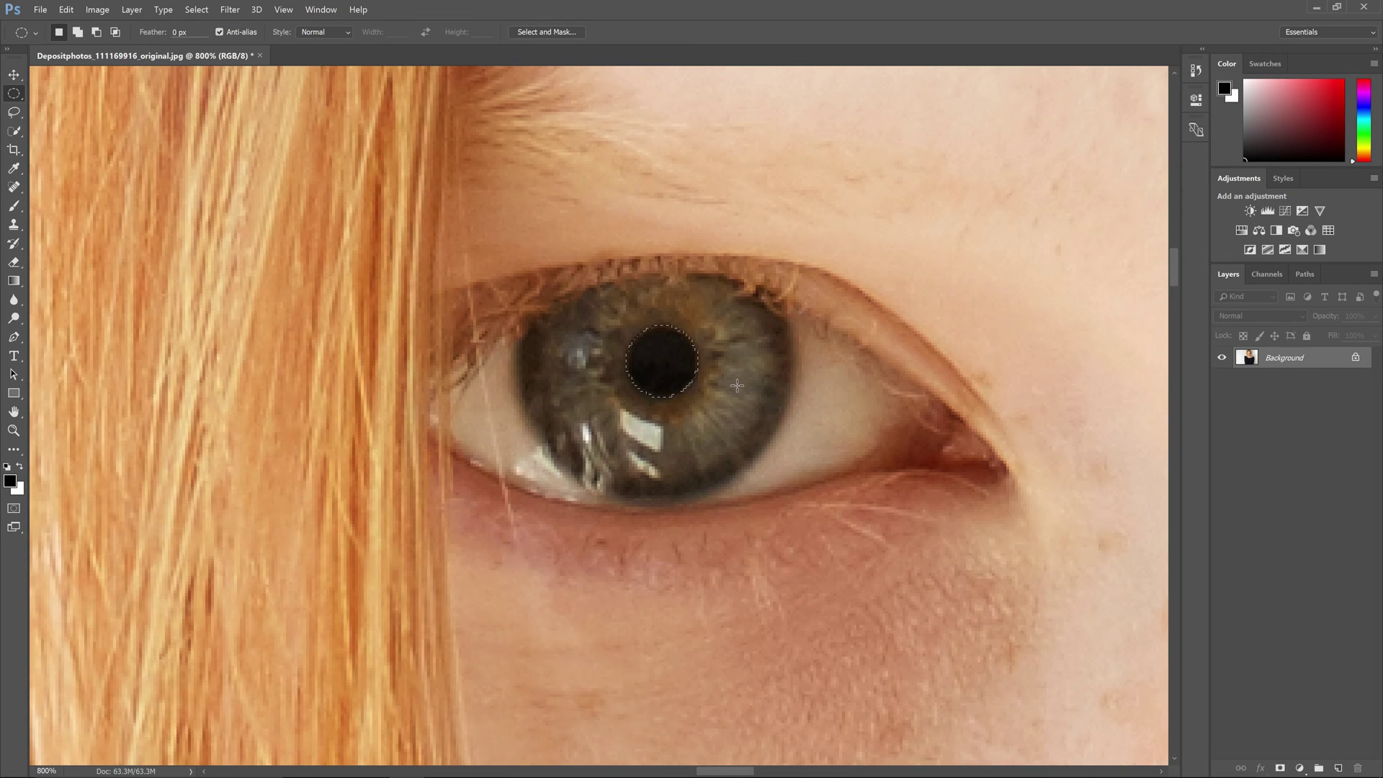
key("shift")
key("shift+F6")
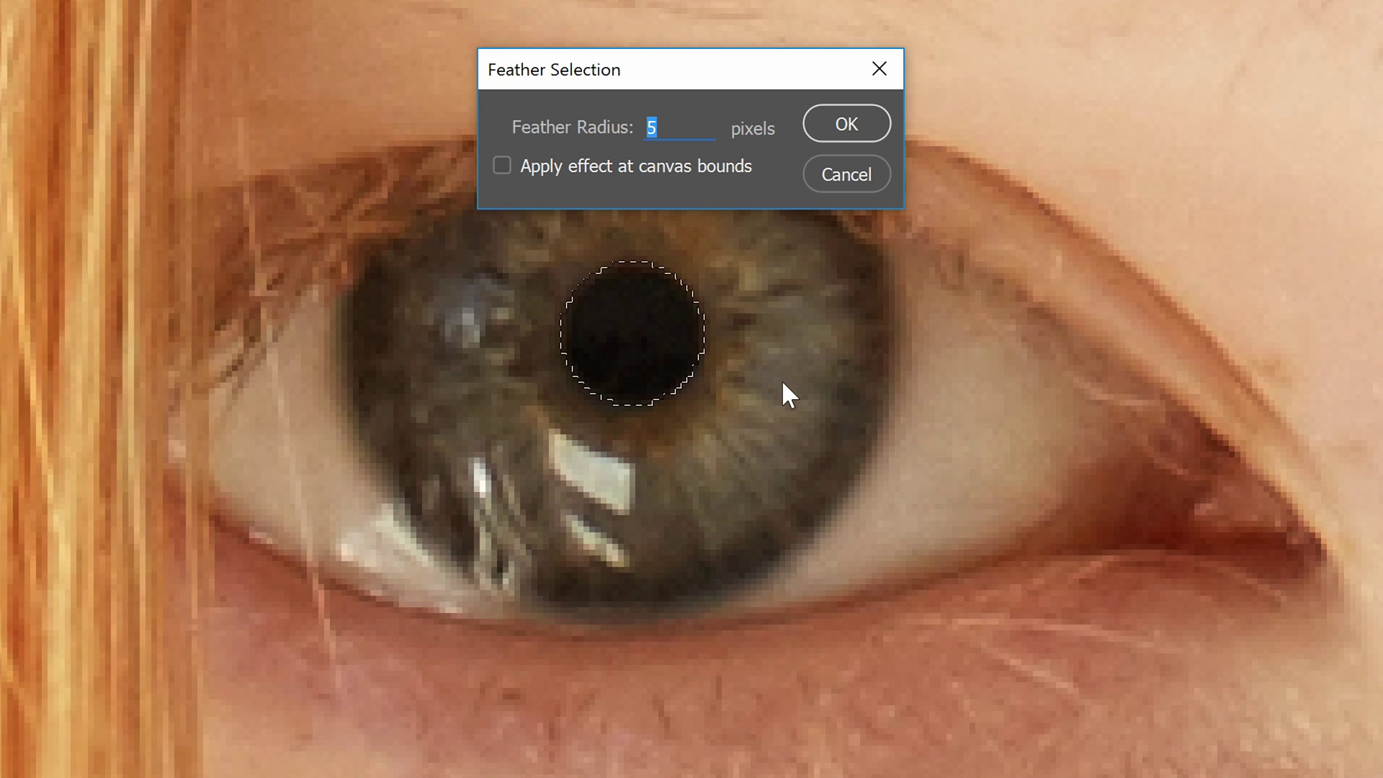
type("0")
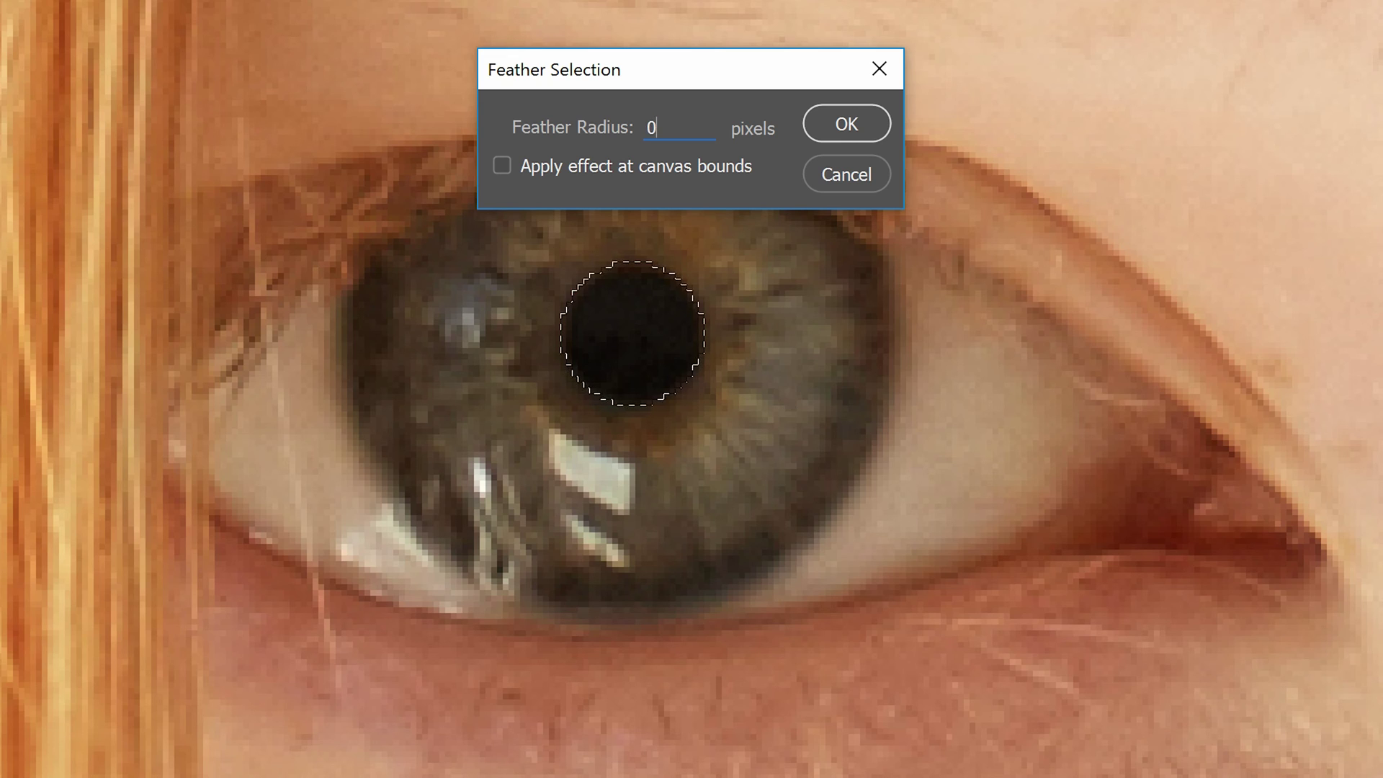
type(".5")
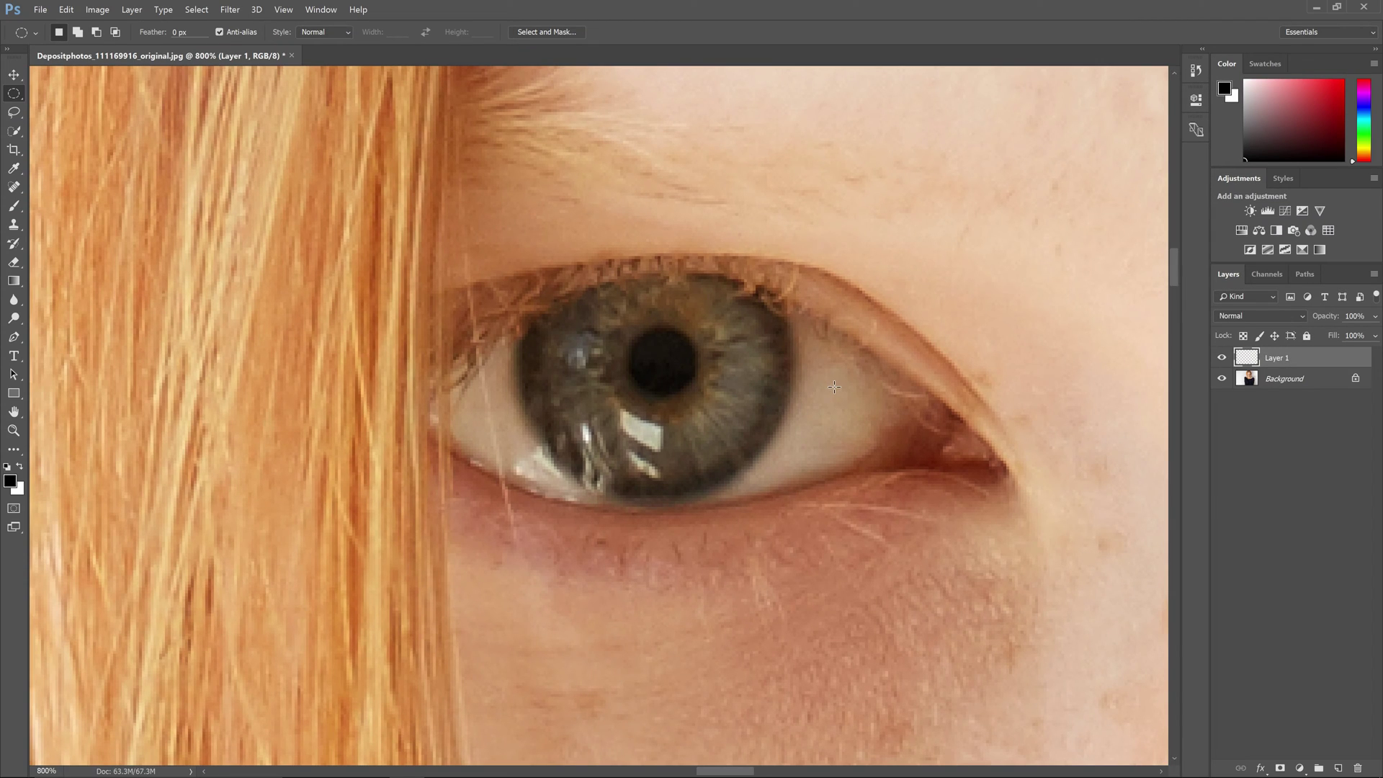
Convert Layer 1 to a smart object and scale the pupil up about 280%
key("v")
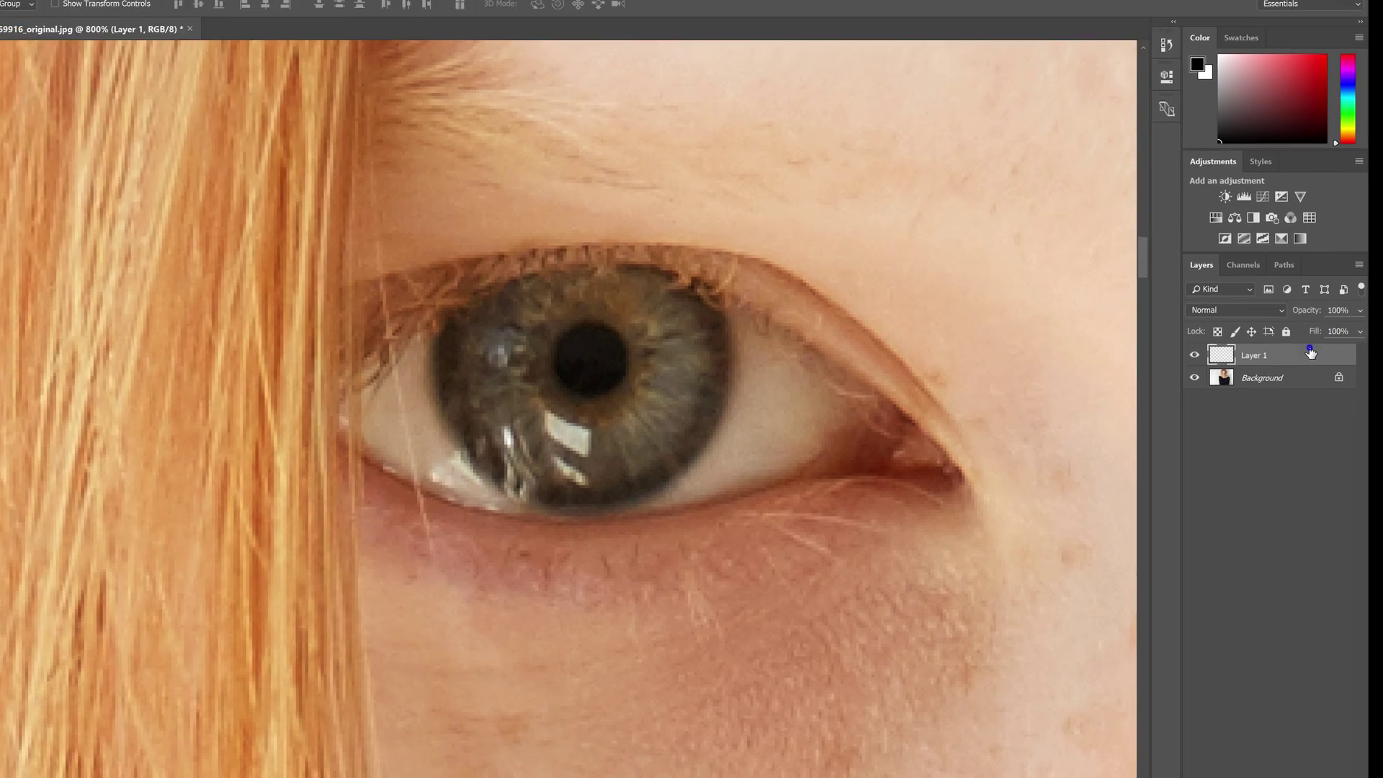
right_click(1327, 354)
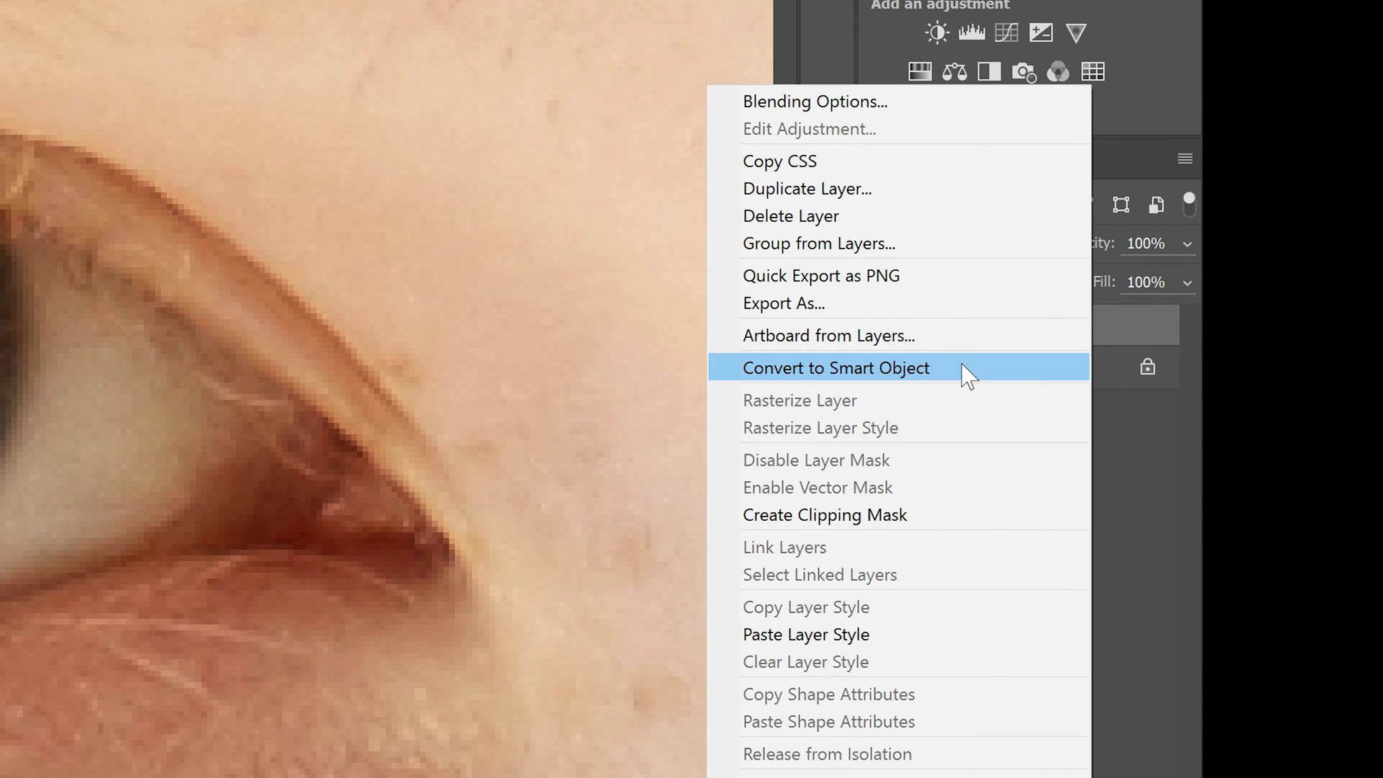
left_click(965, 373)
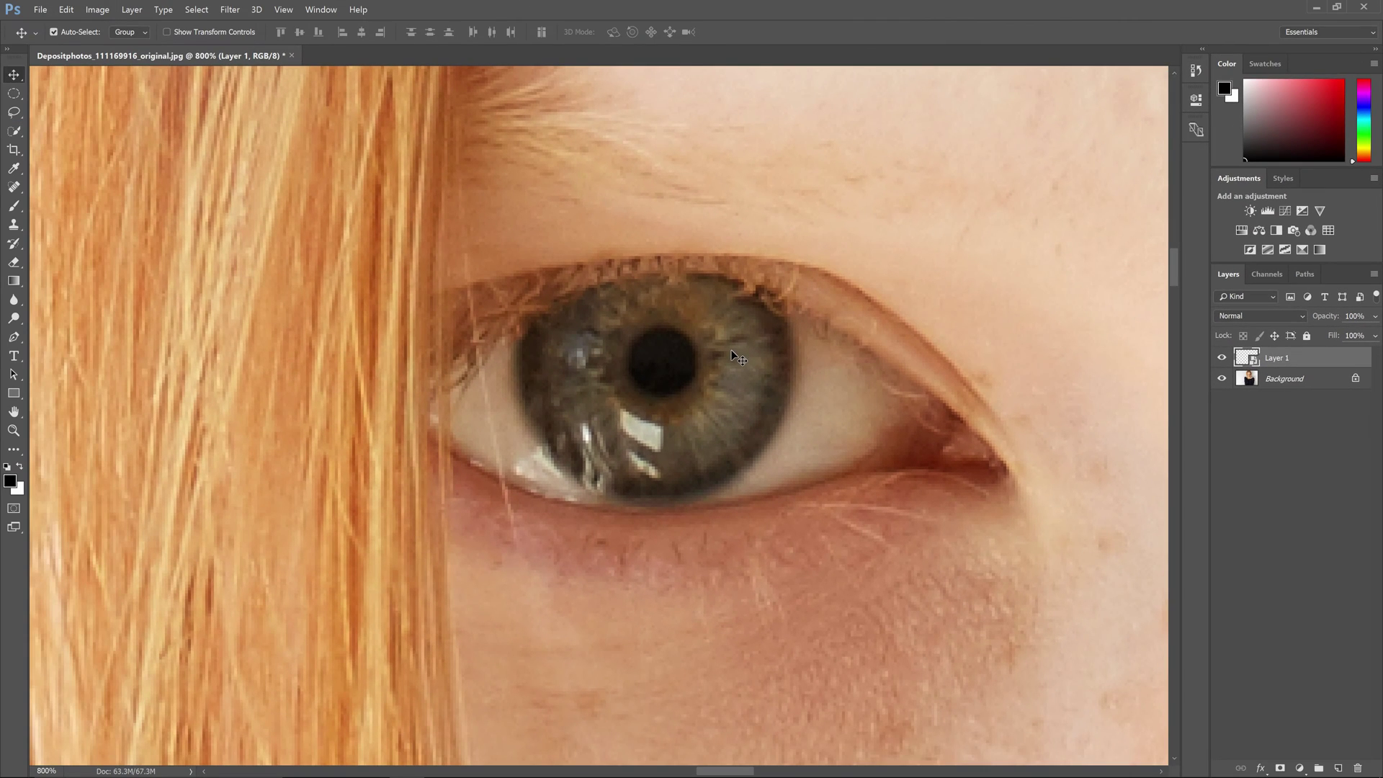
key("ctrl+t")
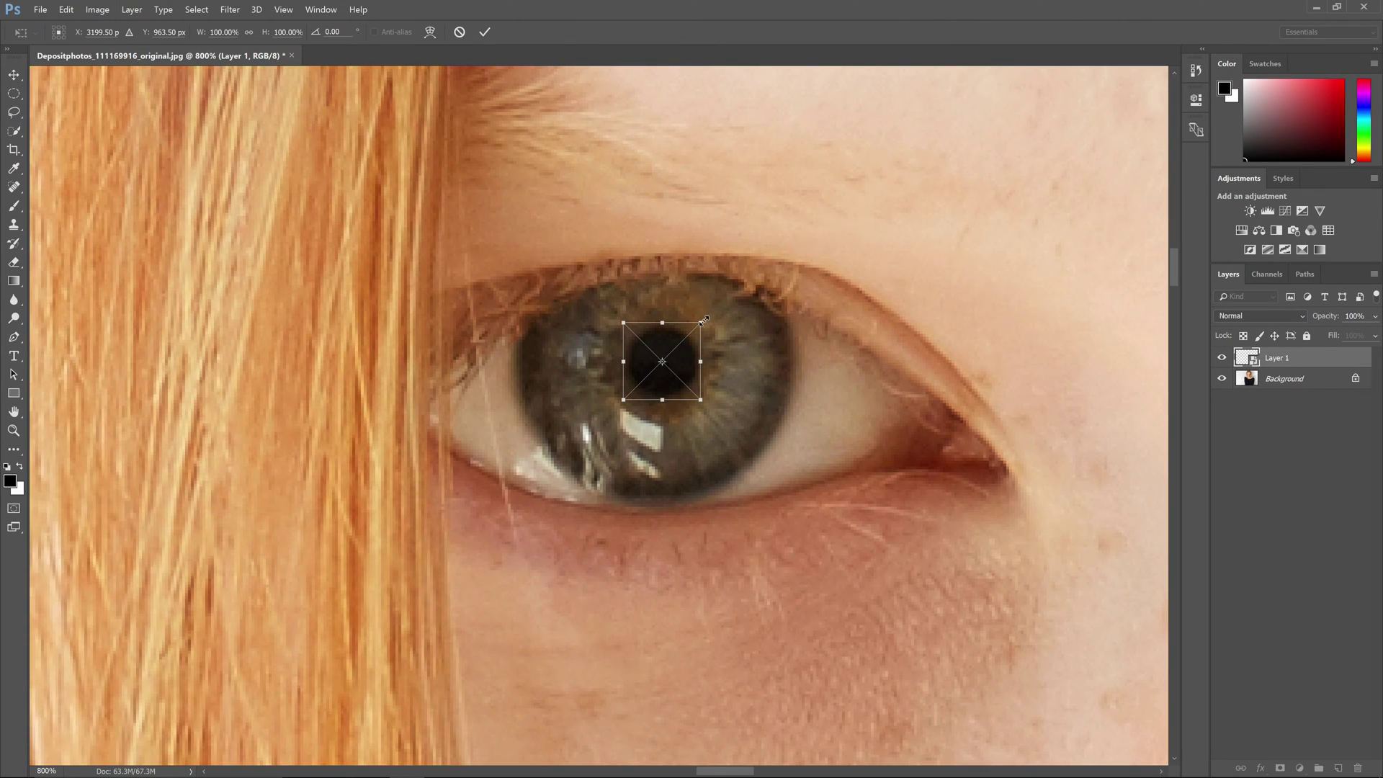
left_click_drag(702, 321, 785, 250)
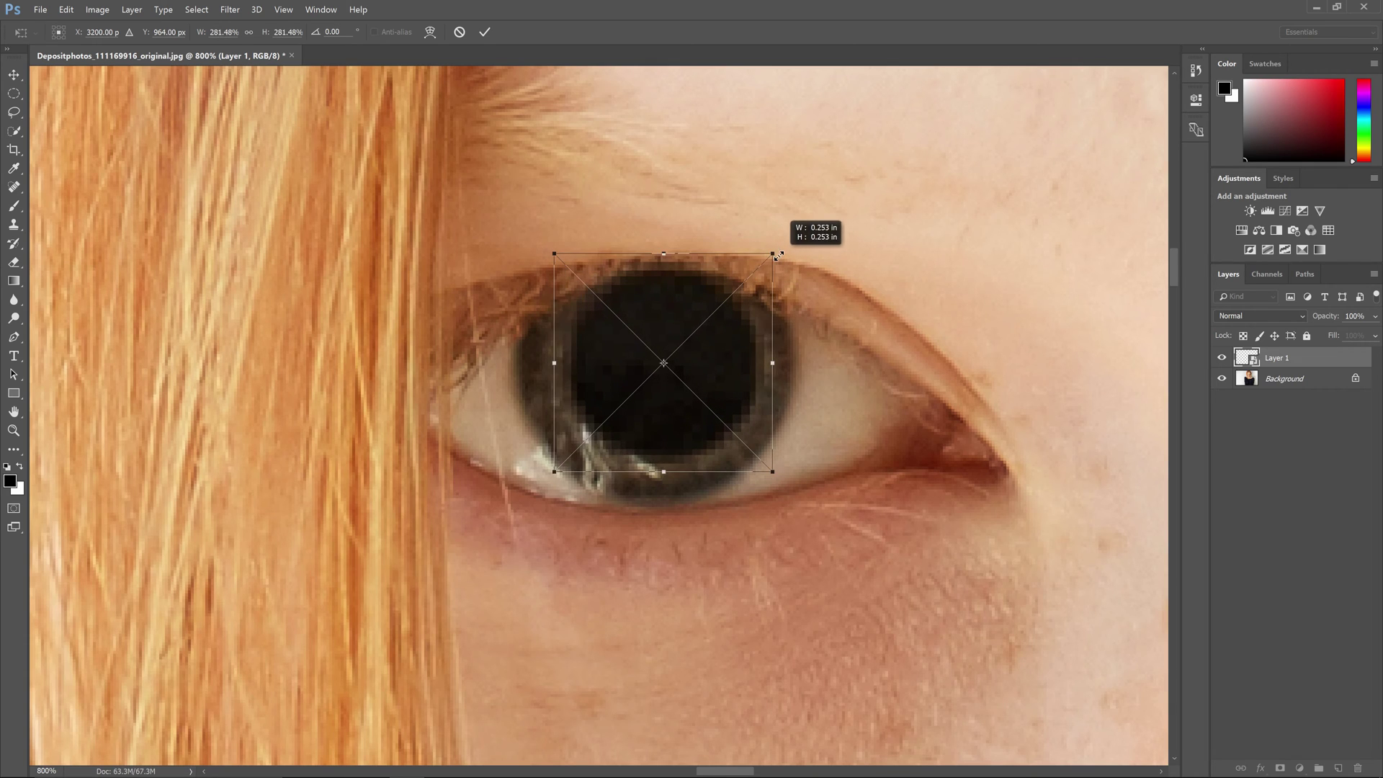
key("Return")
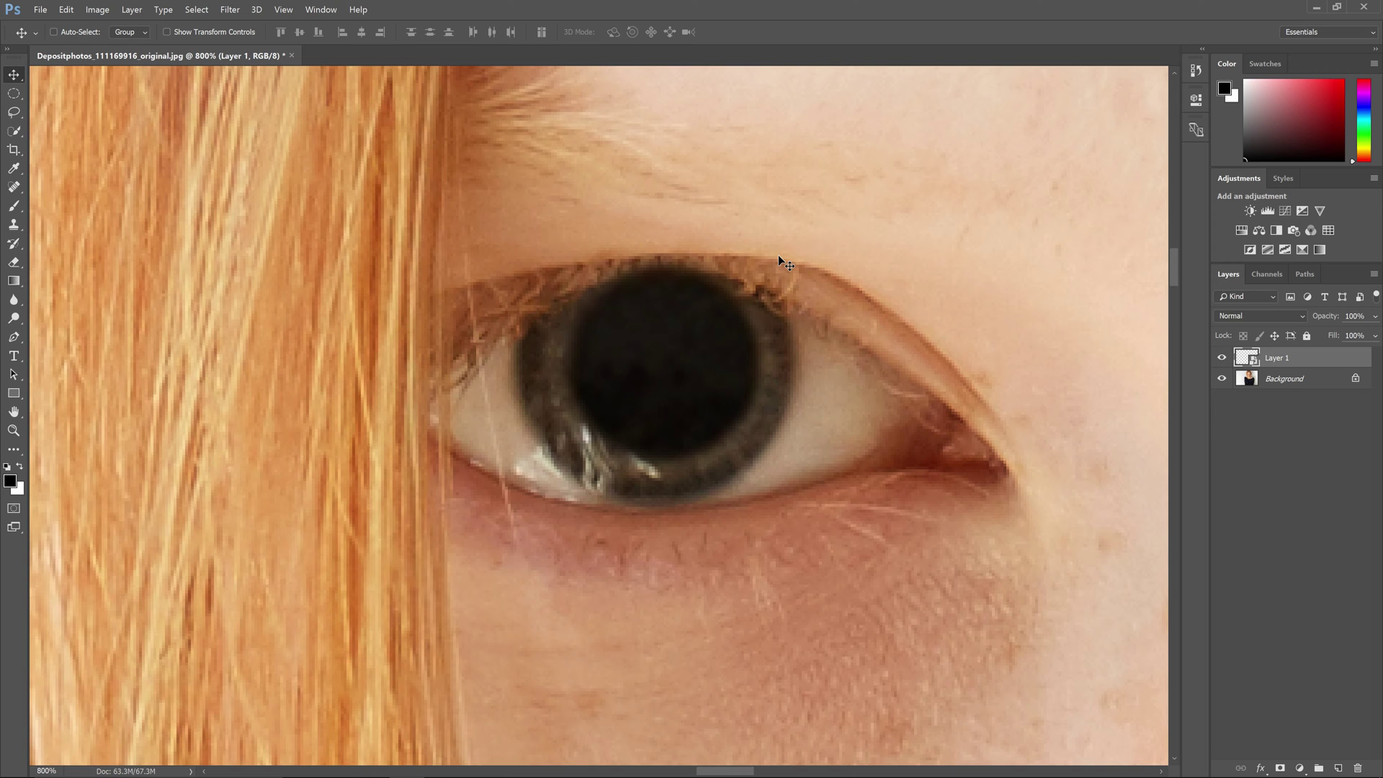
key("ctrl+0")
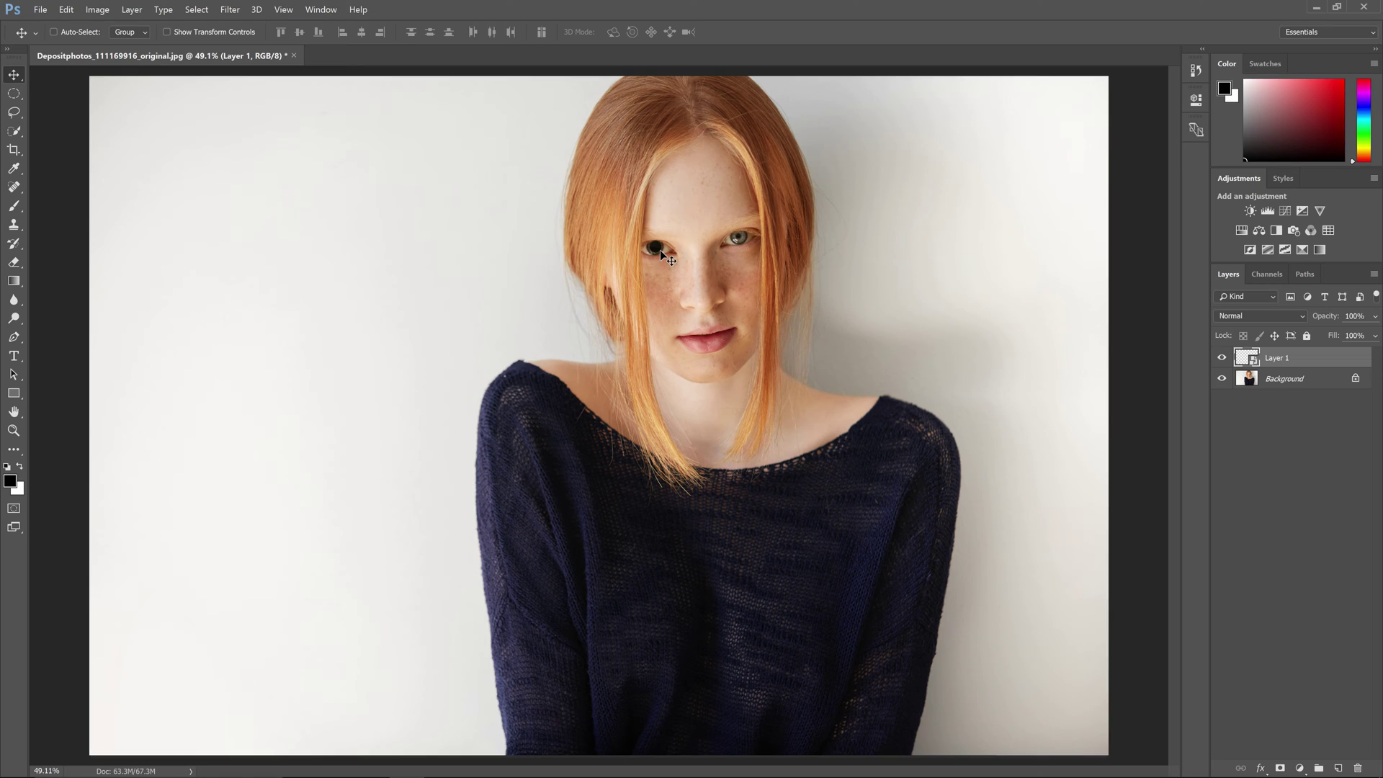
scroll(714, 196, "up", 5)
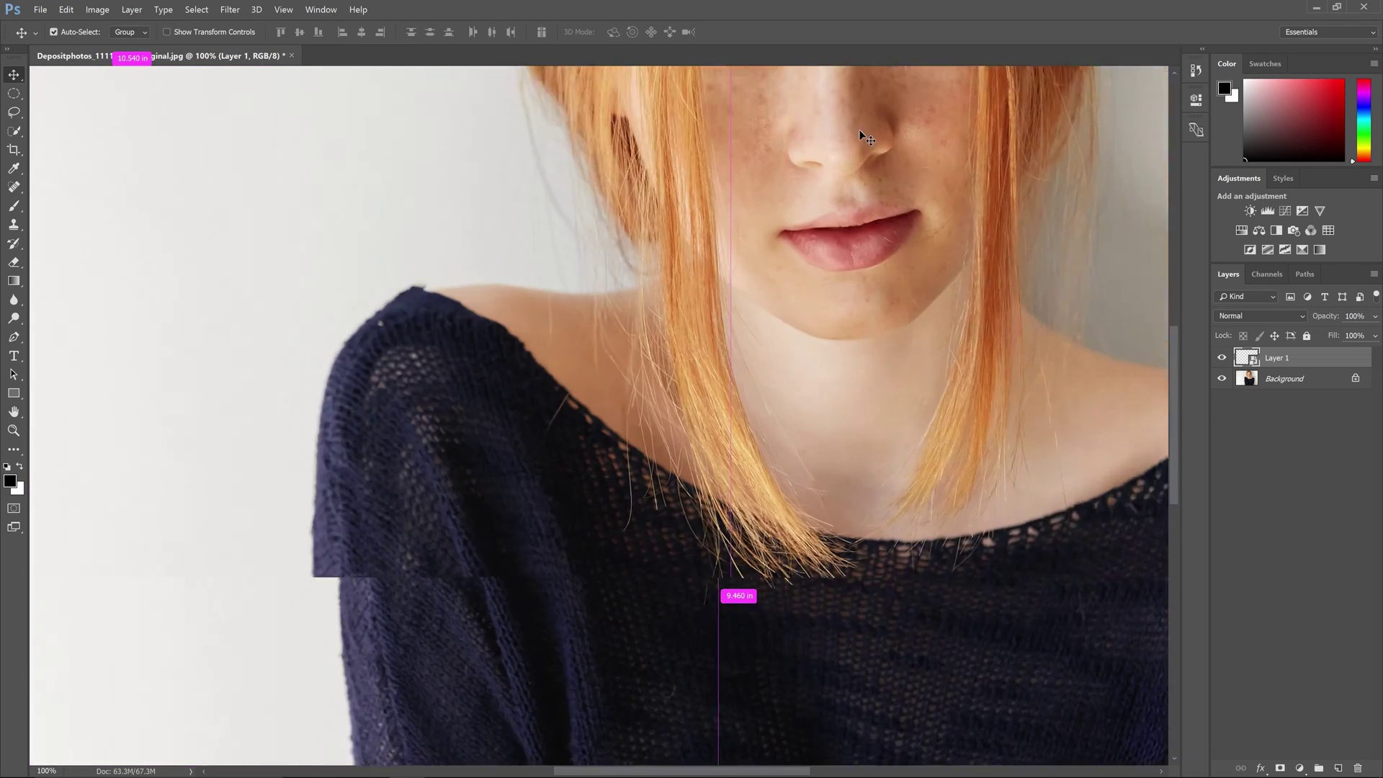
scroll(766, 675, "up", 5)
scroll(775, 573, "up", 3)
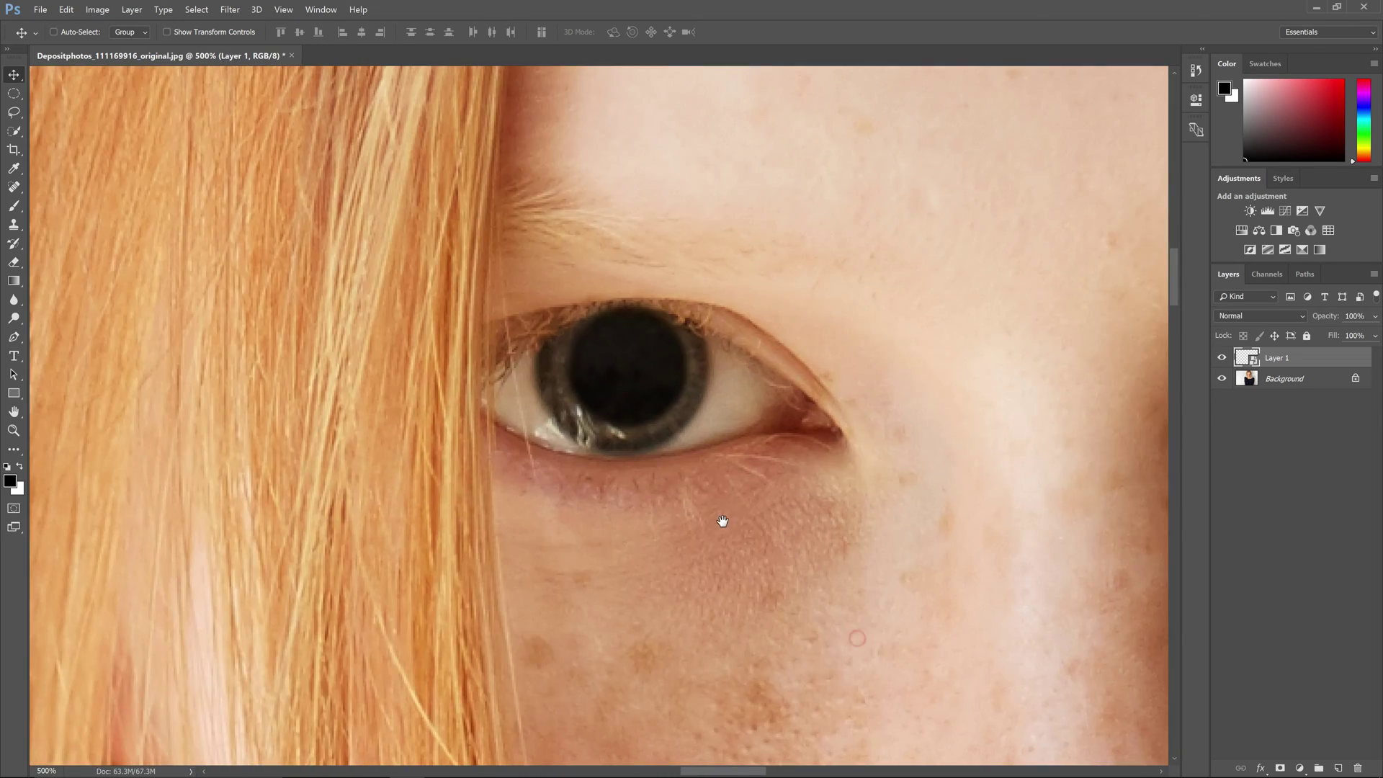
Rescale the Layer 1 pupil down to about 244% so iris shows around it
key("ctrl+t")
left_click_drag(695, 299, 682, 312)
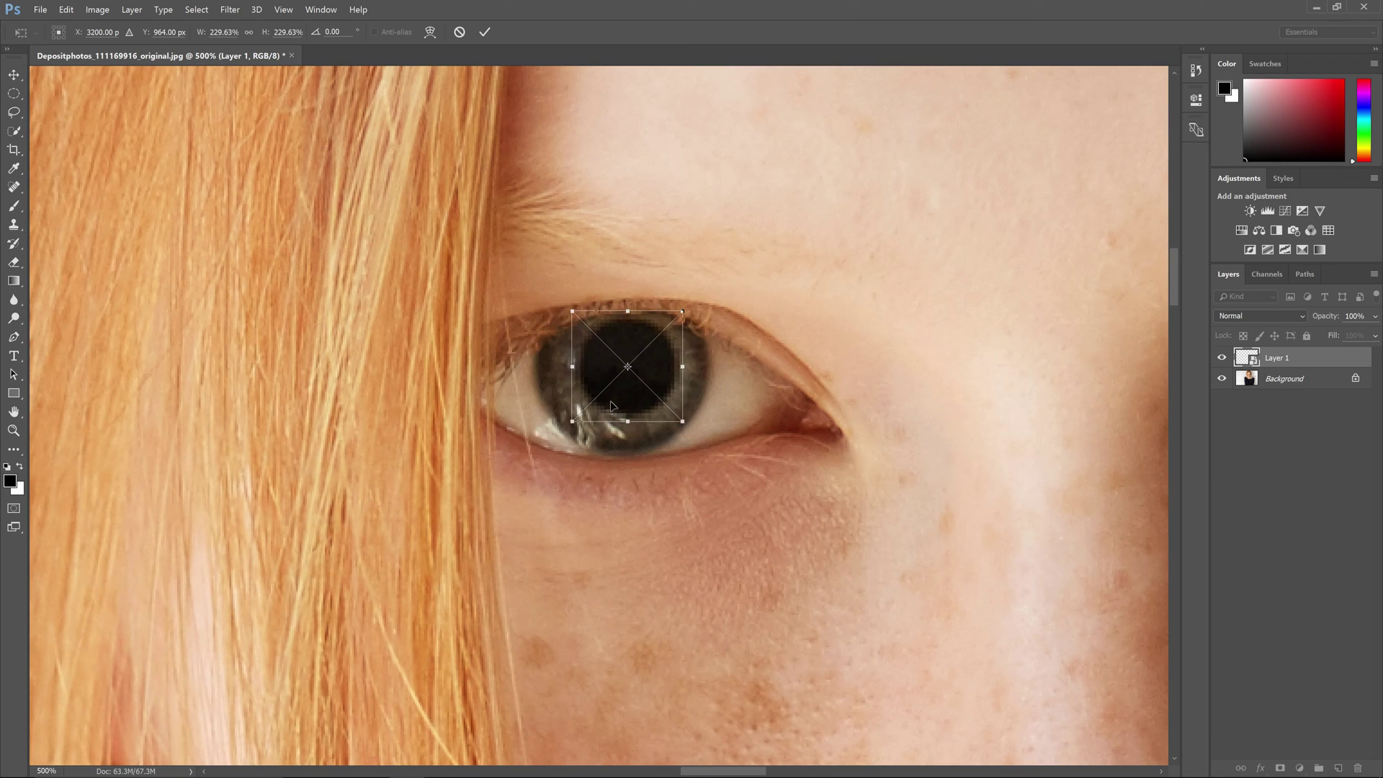
left_click_drag(571, 422, 562, 433)
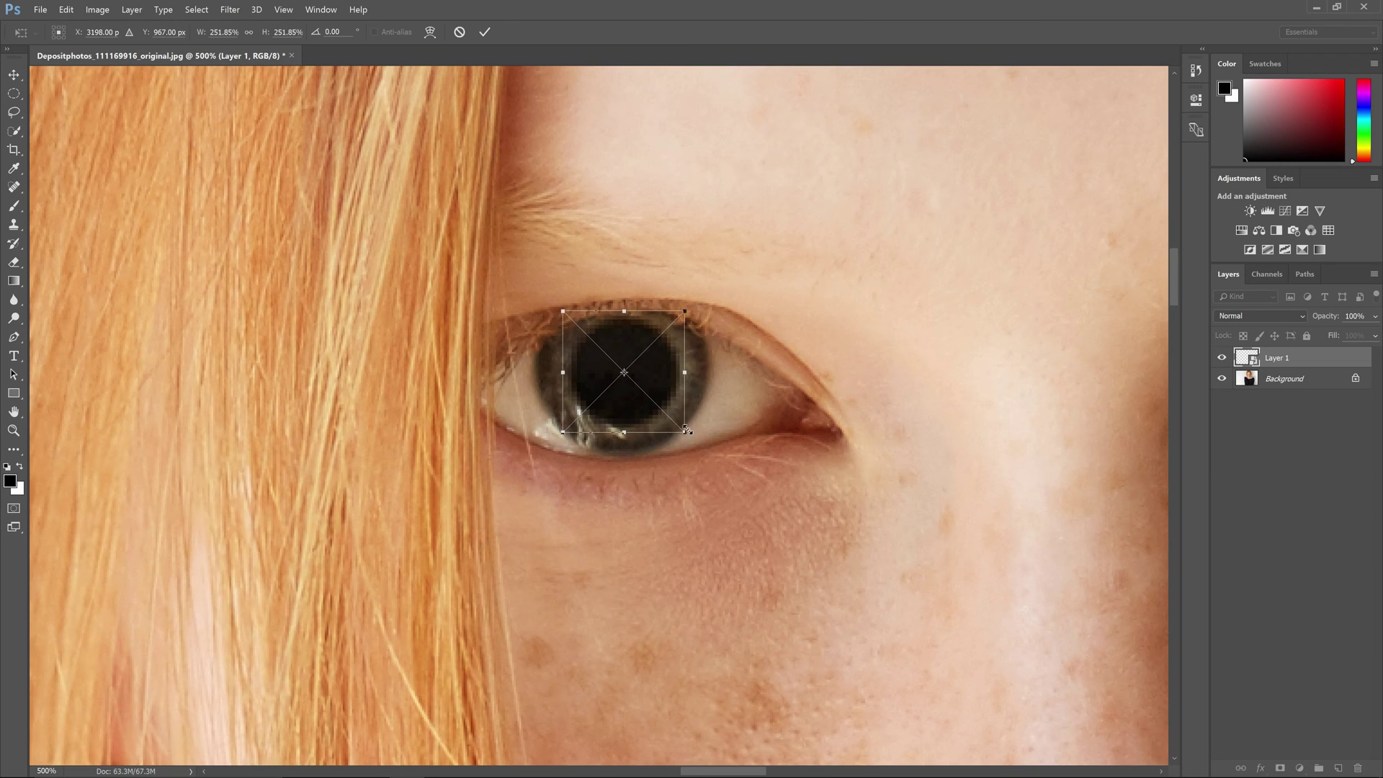
left_click_drag(688, 430, 688, 432)
left_click_drag(558, 309, 562, 312)
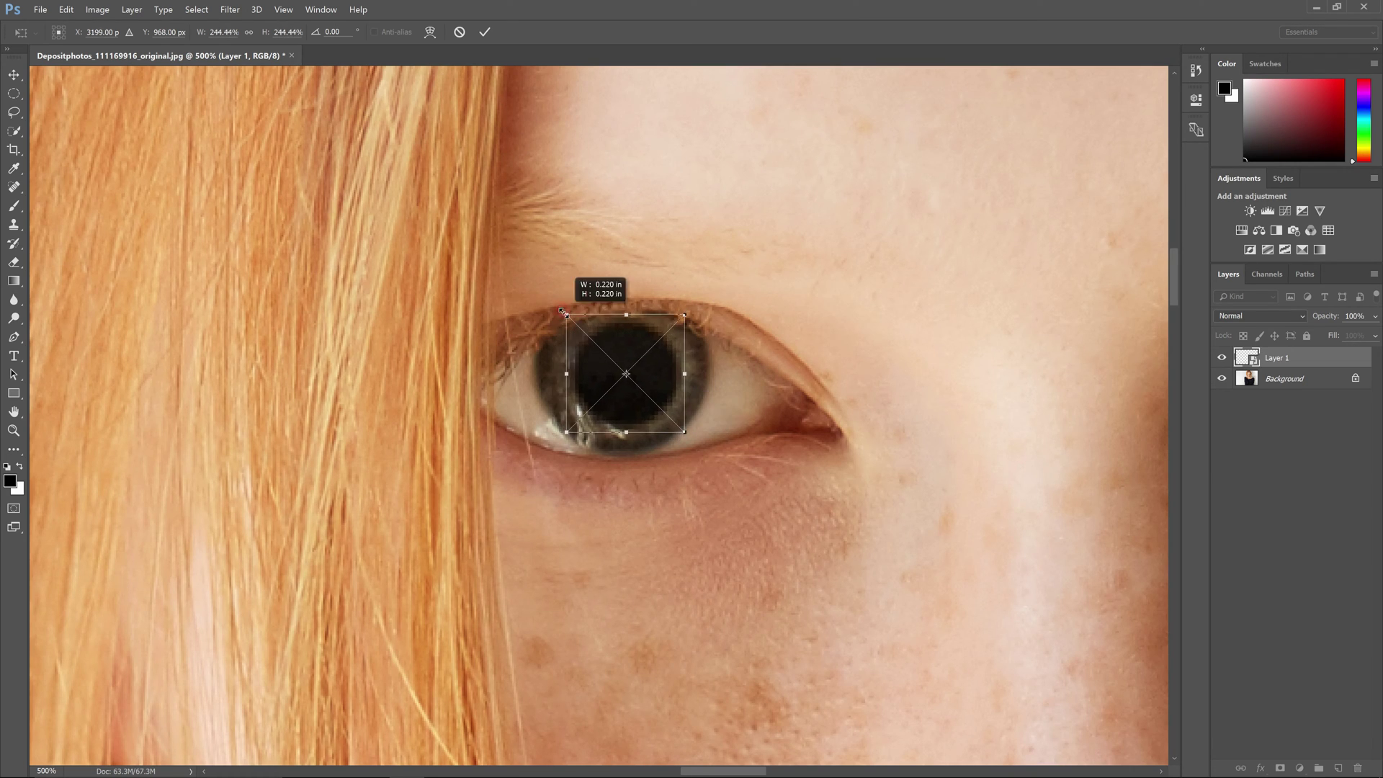
key("Return")
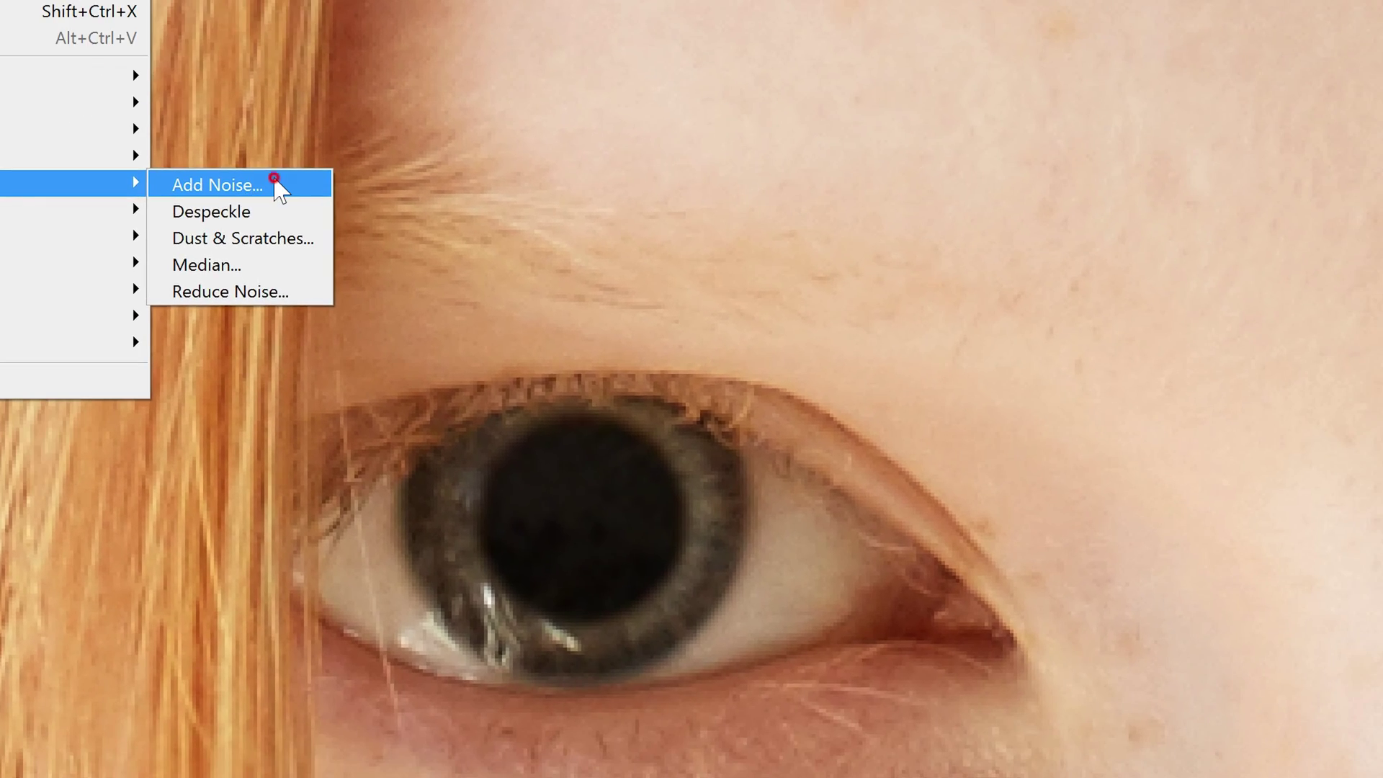
Apply Add Noise at about 3.44% amount to the pupil layer
left_click(772, 462)
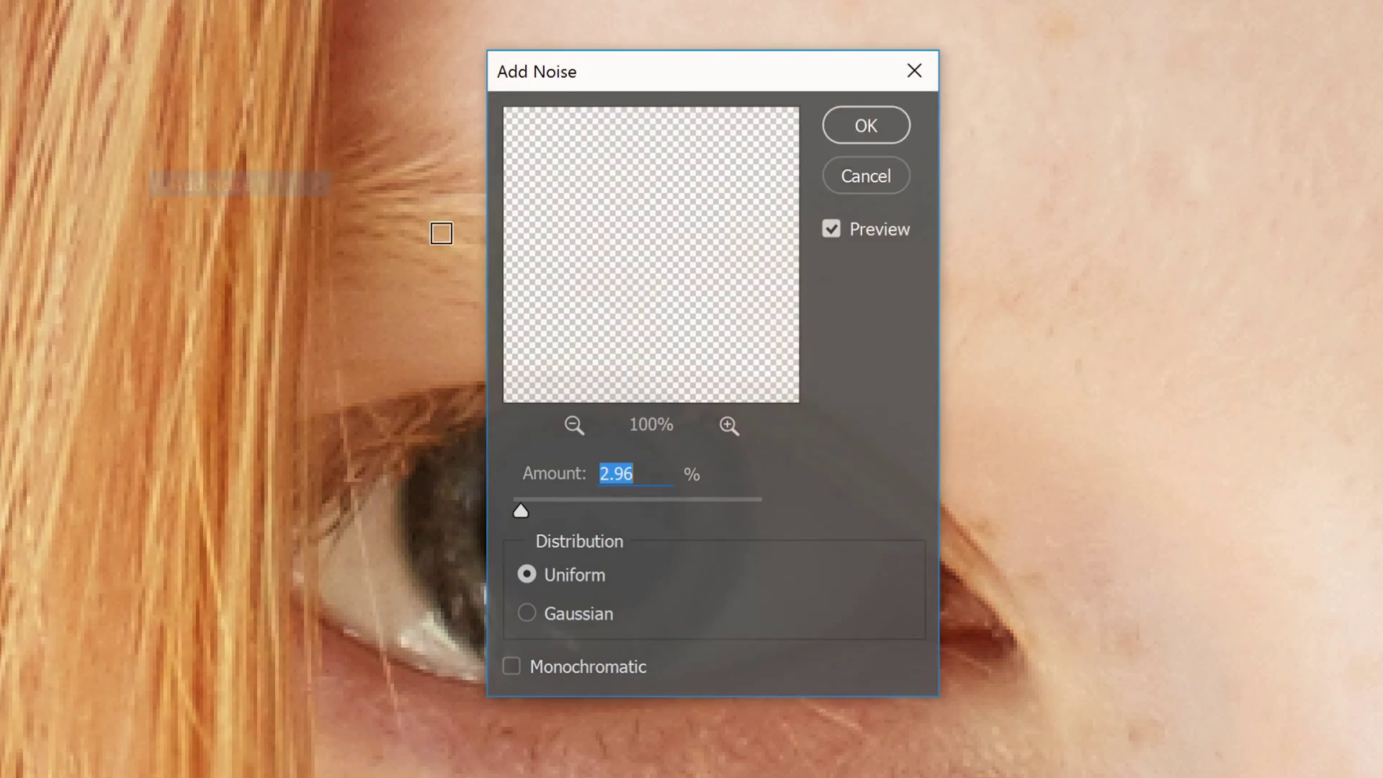
left_click(572, 424)
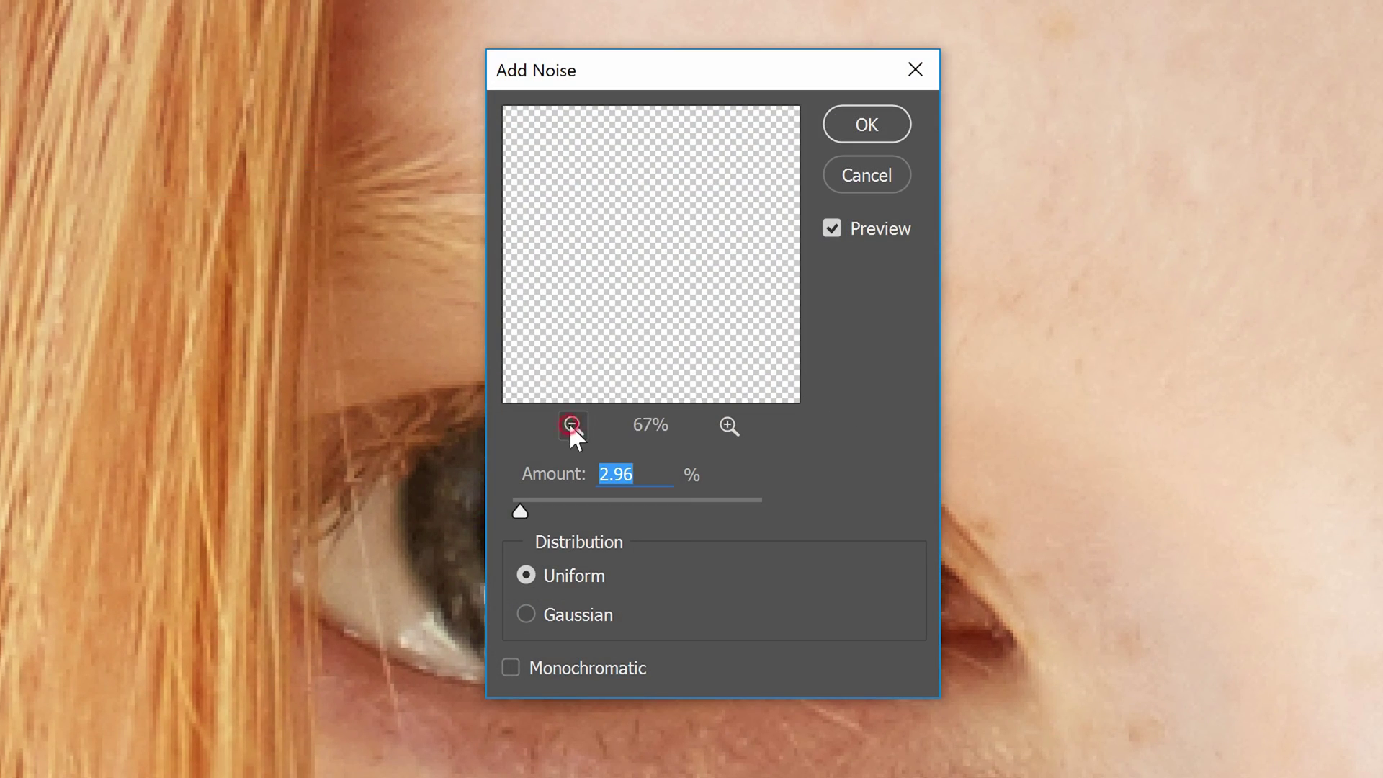
left_click(572, 425)
left_click(730, 425)
left_click_drag(652, 185, 659, 303)
left_click(730, 425)
left_click(730, 425)
left_click(730, 425)
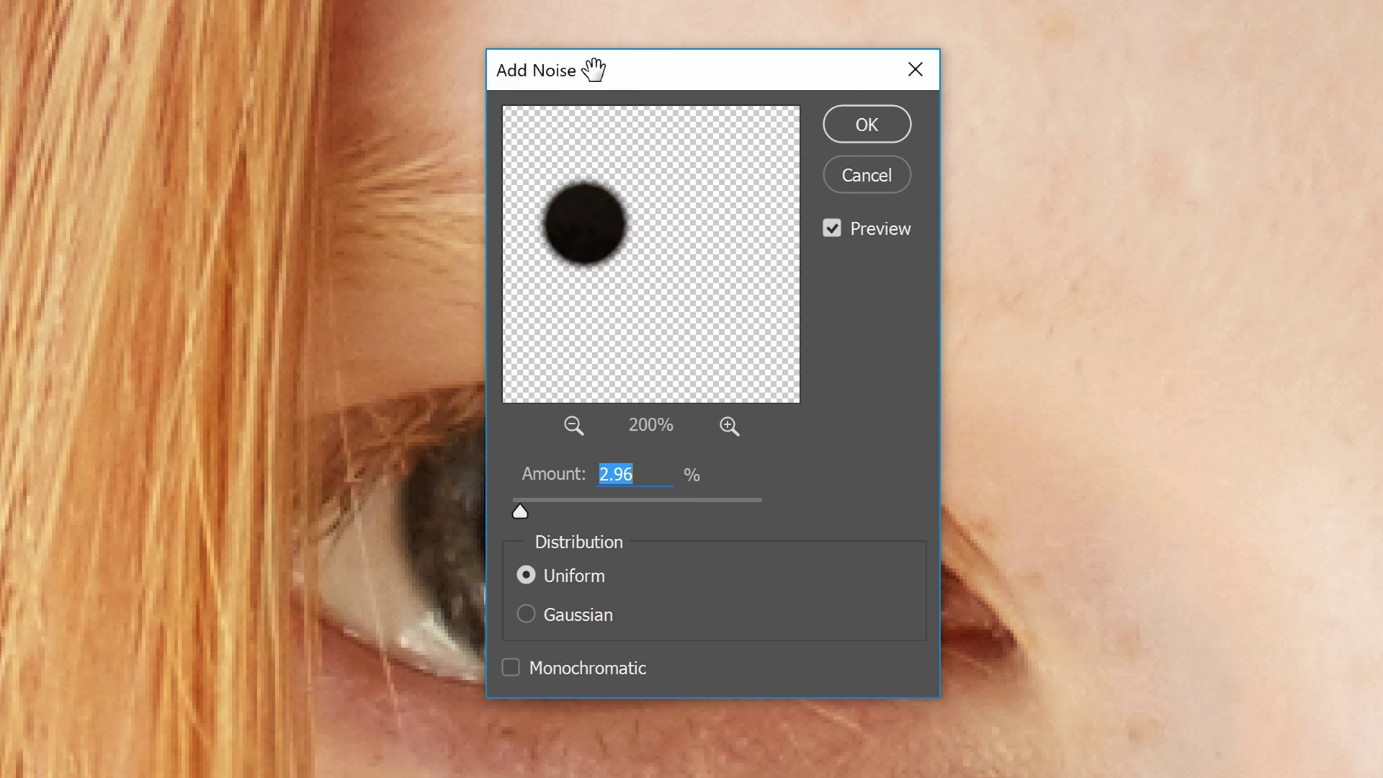
left_click_drag(581, 386, 660, 423)
left_click(727, 428)
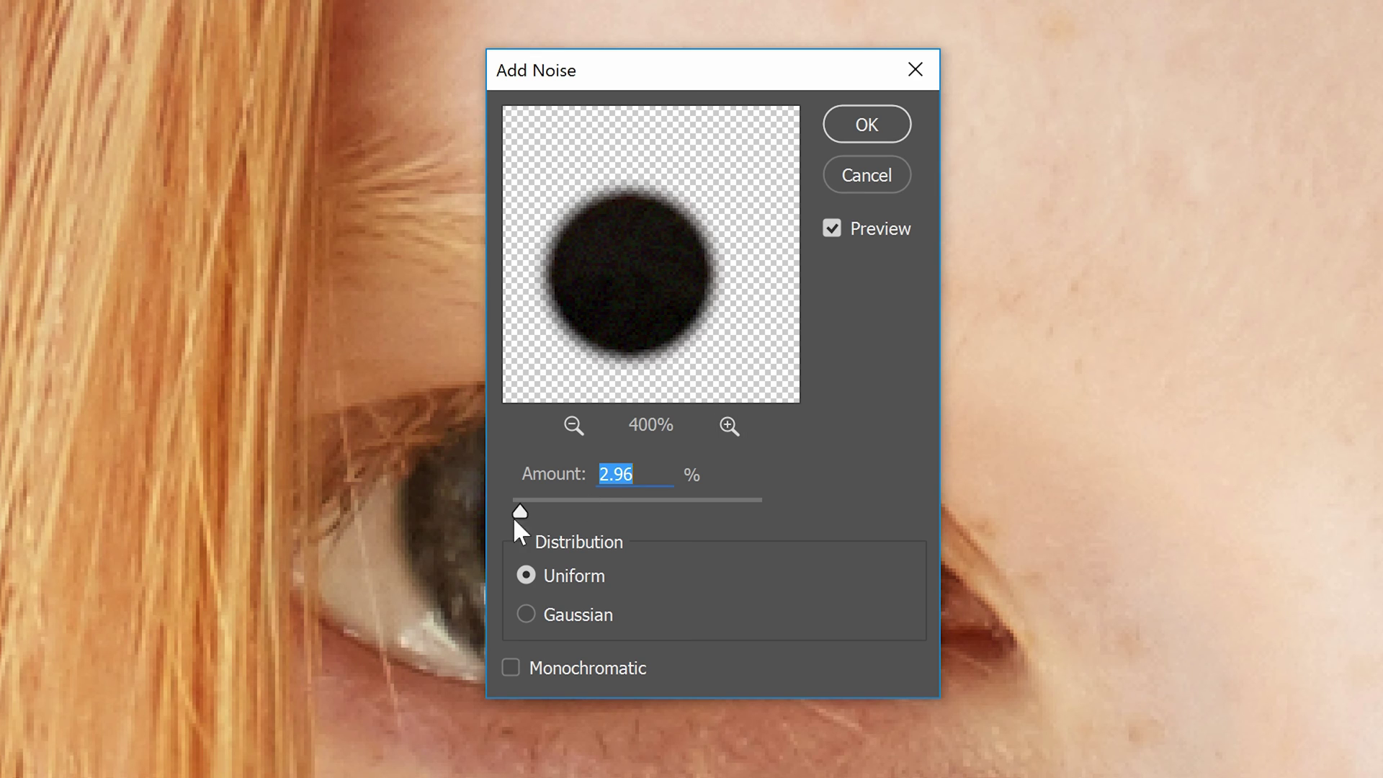
left_click_drag(518, 511, 520, 507)
left_click(869, 125)
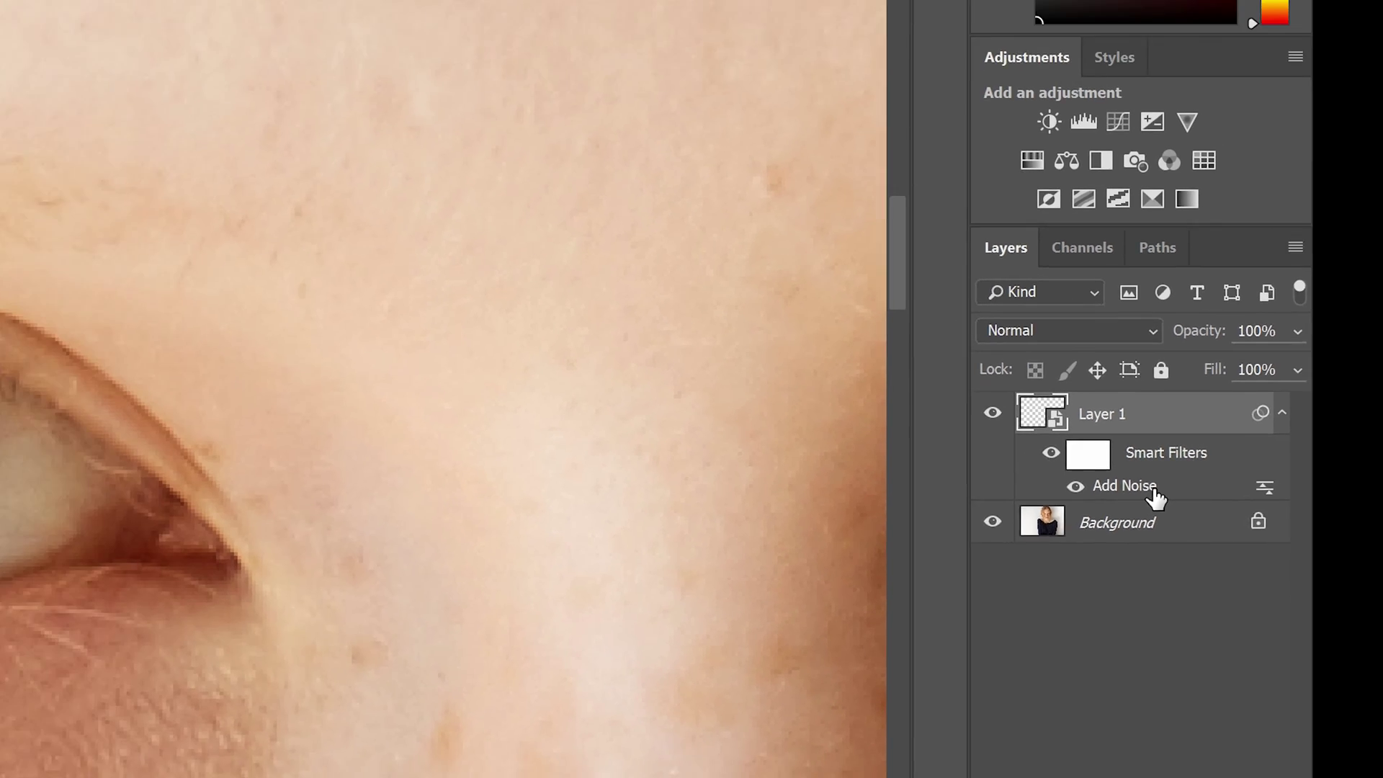
Set the Add Noise smart filter's blending opacity to 50%
double_click(912, 409)
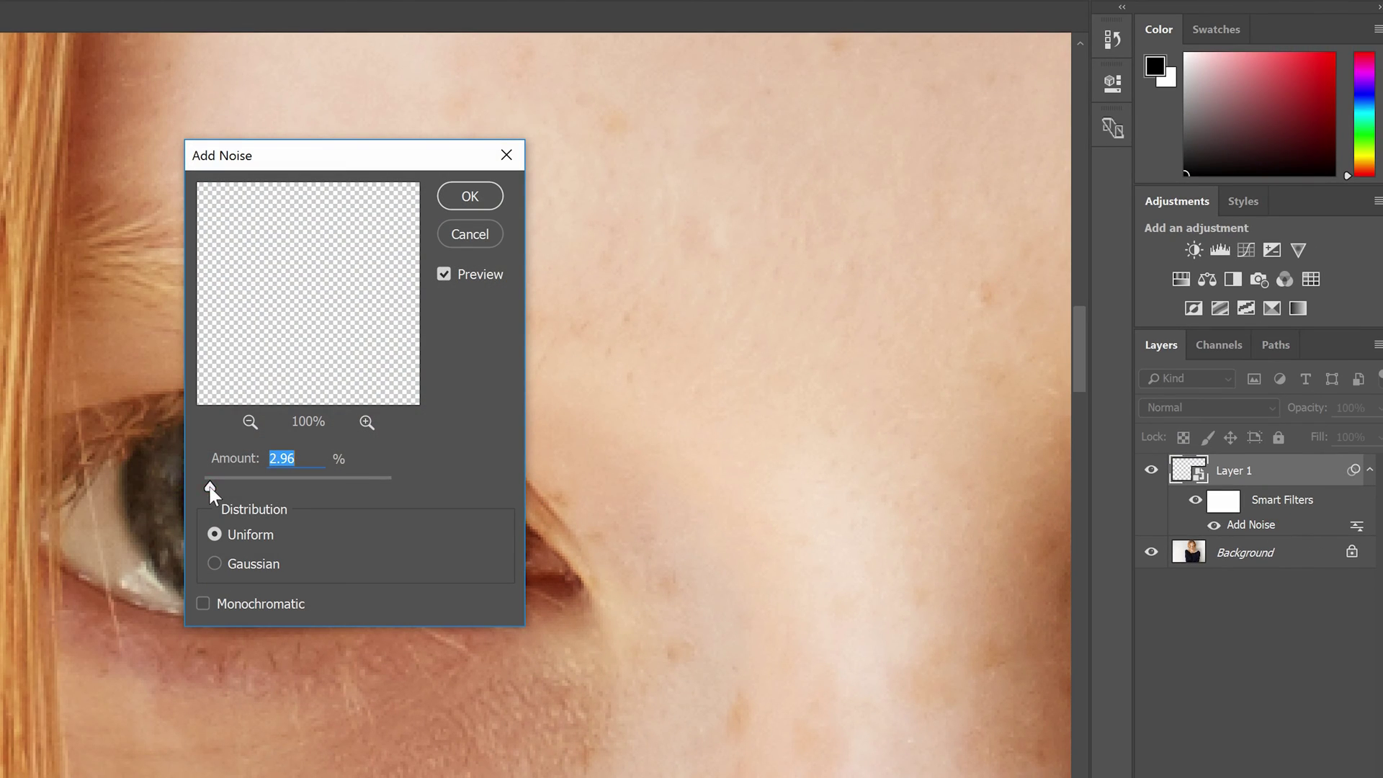
left_click(471, 197)
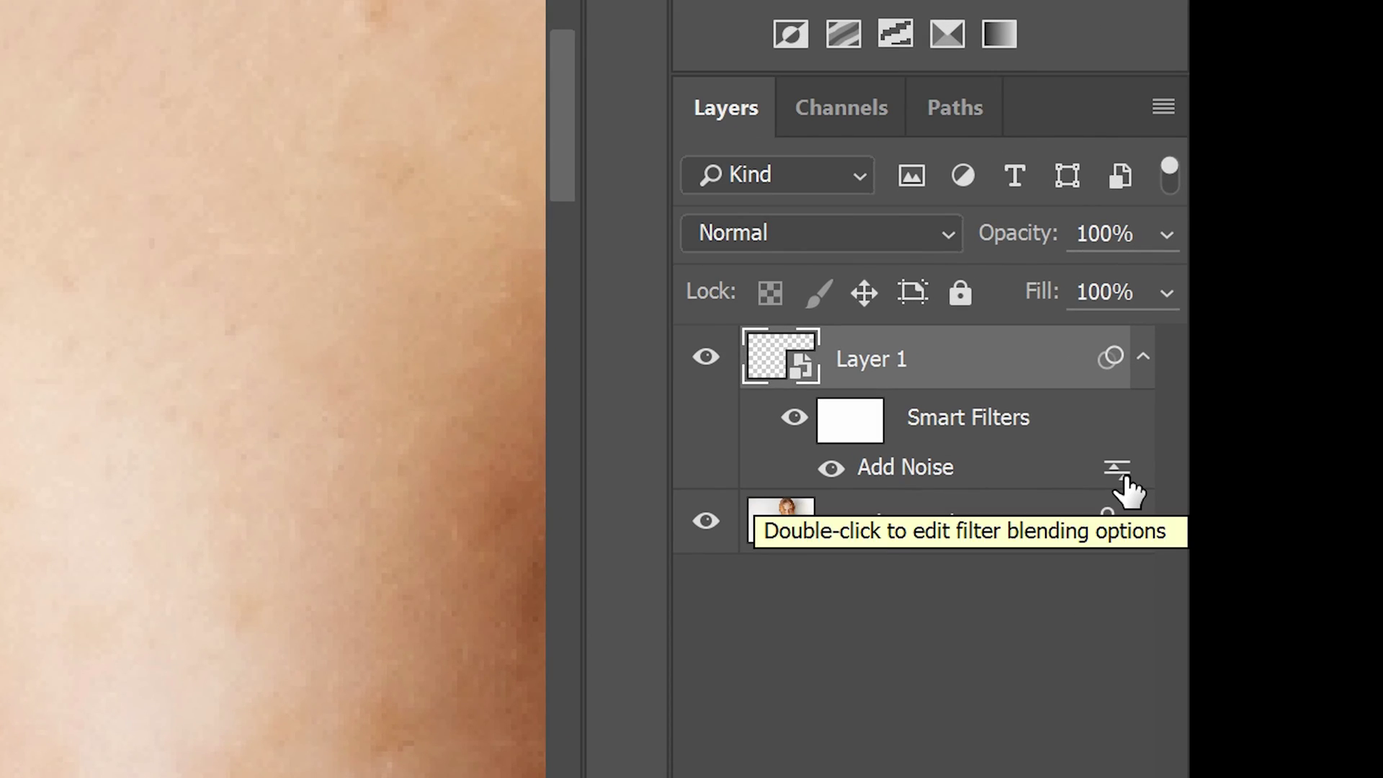
double_click(1120, 474)
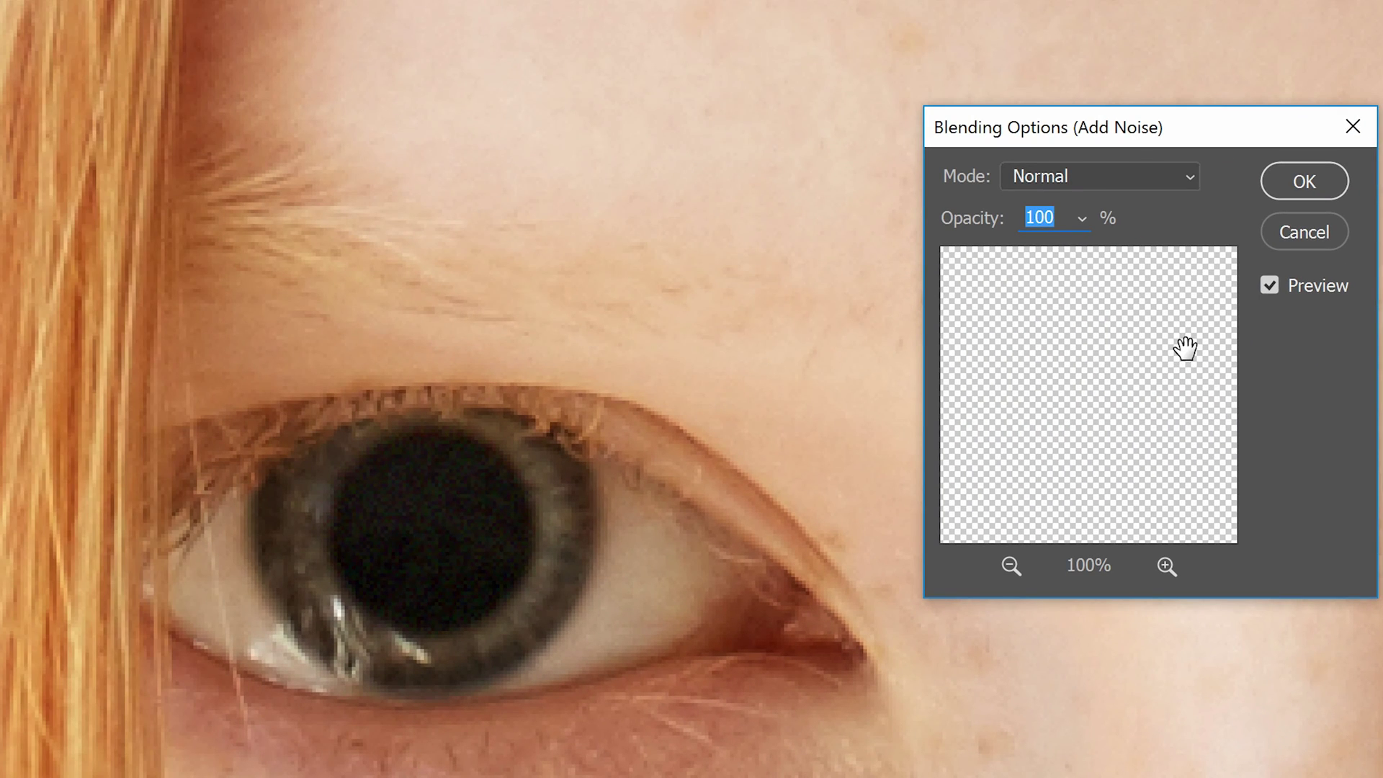
type("50")
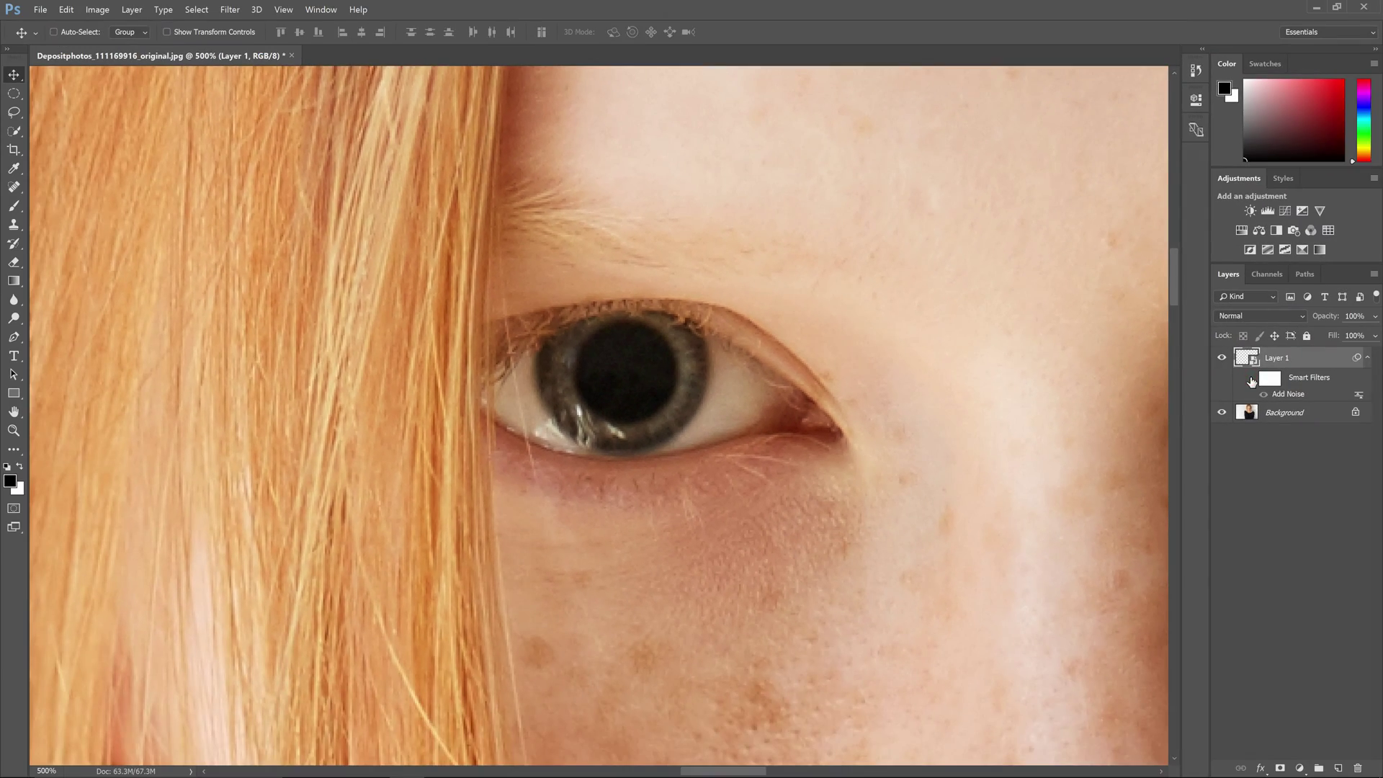
left_click(1251, 381)
Toggle the Smart Filters visibility to compare the pupil with and without noise
left_click(1252, 381)
left_click(1251, 380)
left_click(1253, 380)
Compare Layer 1 against the original eye, then set it to Overlay blending
left_click(1223, 358)
left_click(1222, 358)
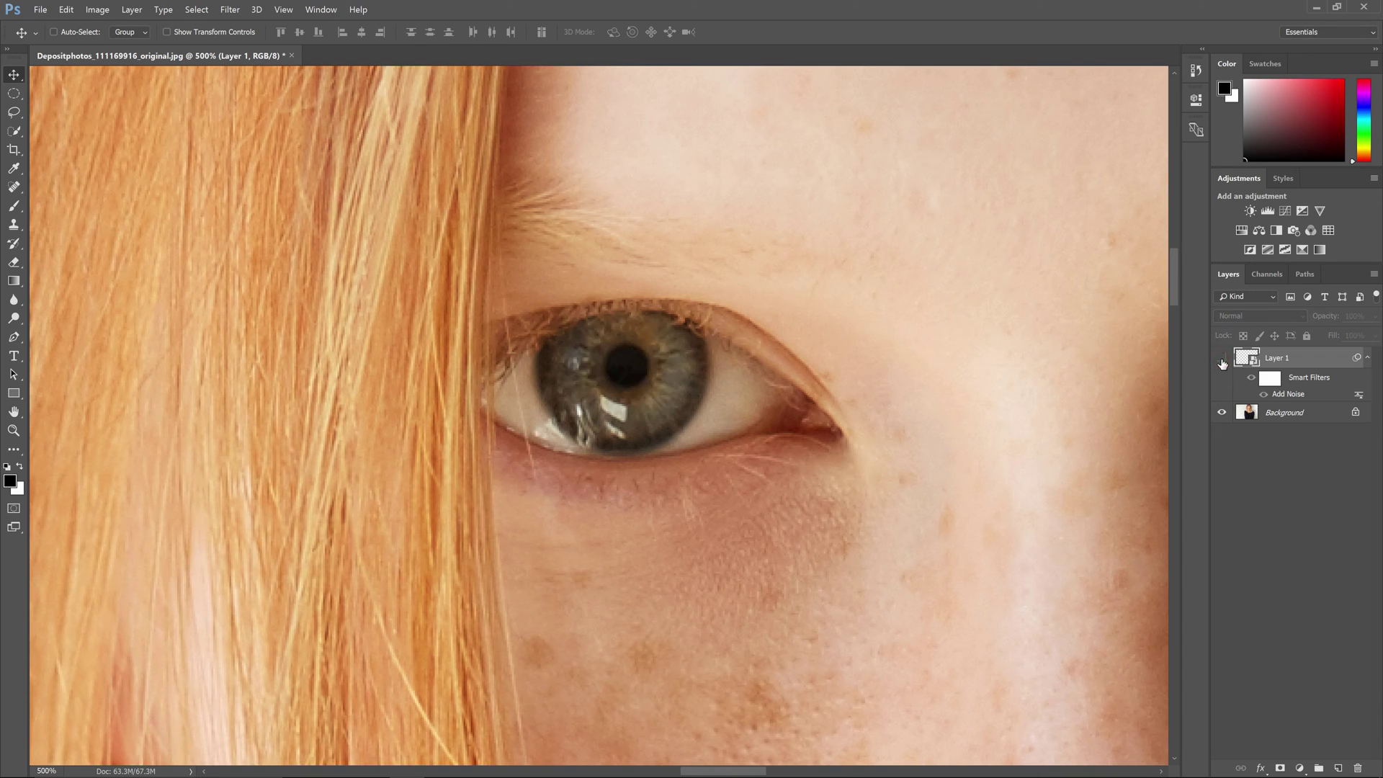
left_click(1223, 357)
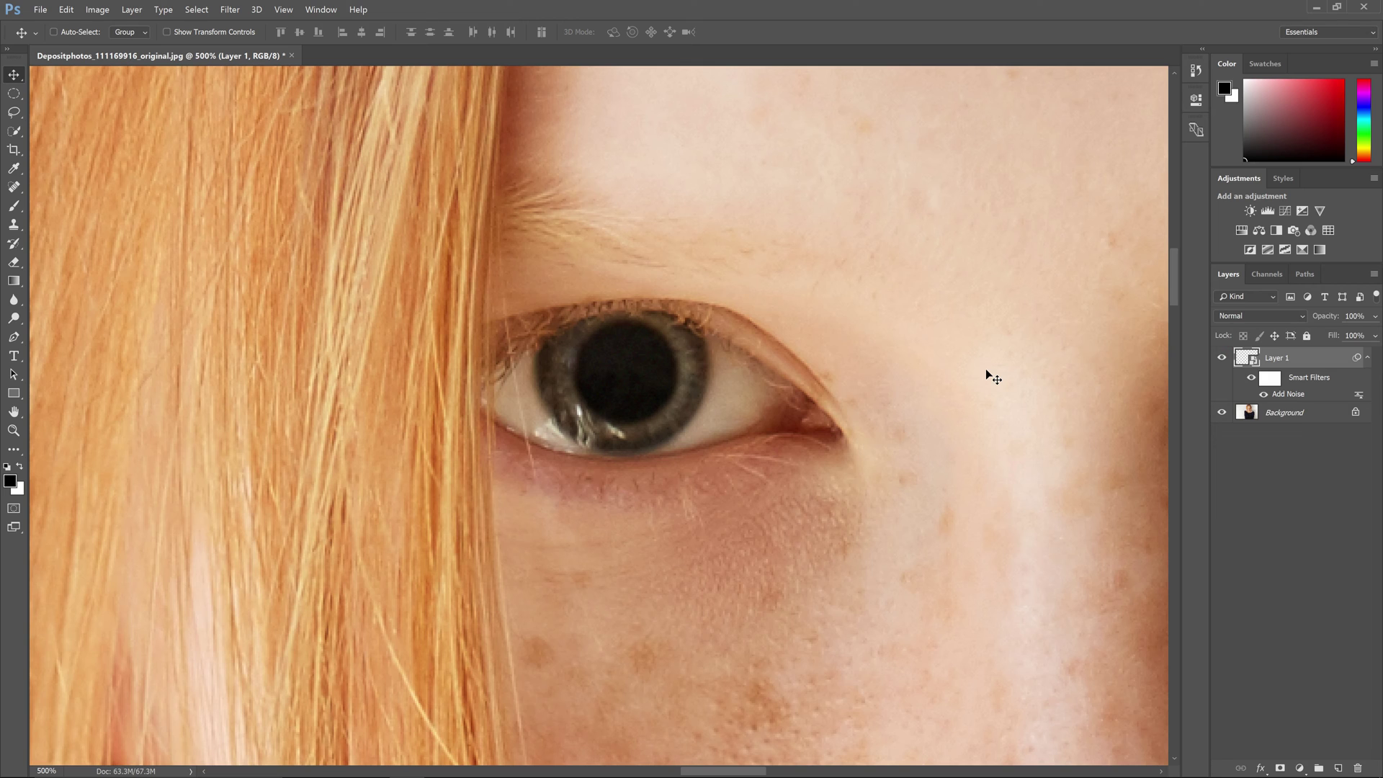
left_click(1261, 317)
left_click(1254, 469)
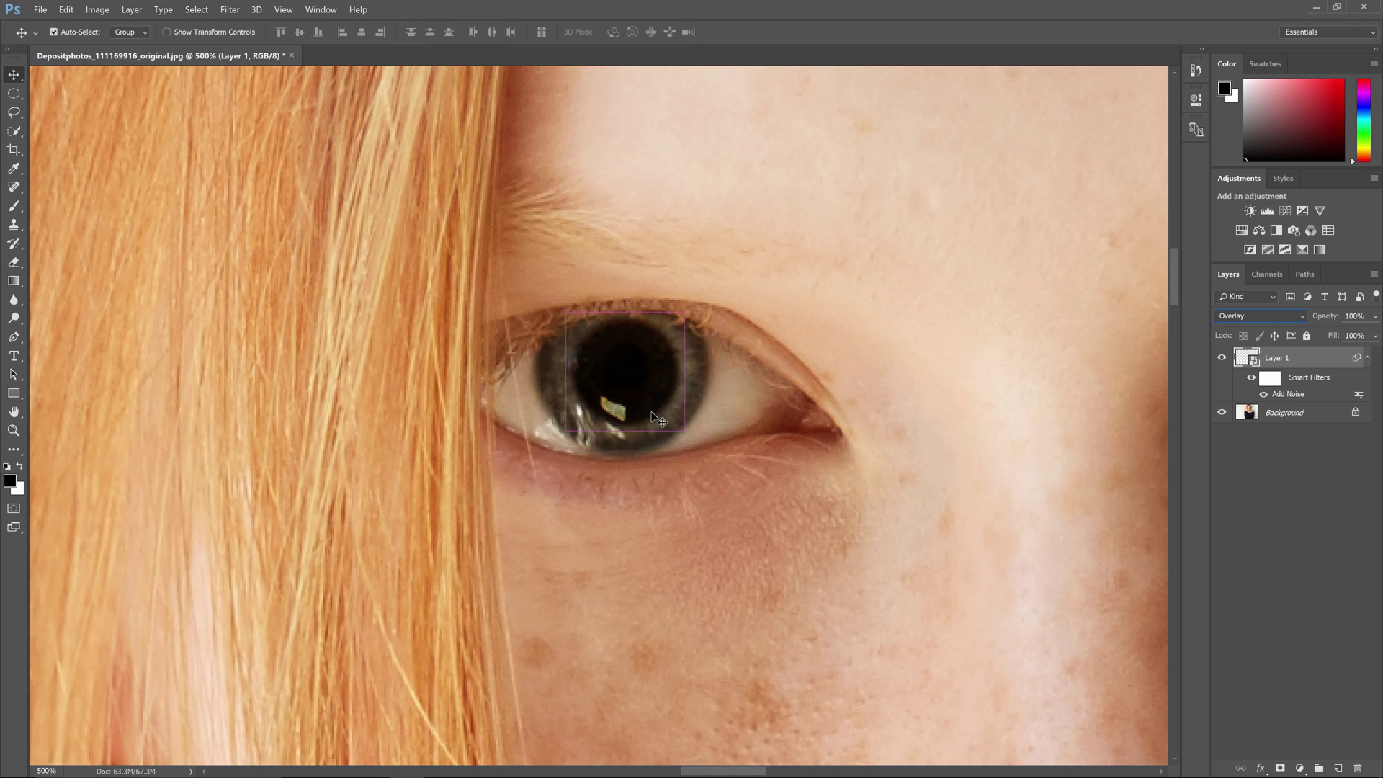
Switch Layer 1 from Overlay back to Normal blending
key("shift+alt+n")
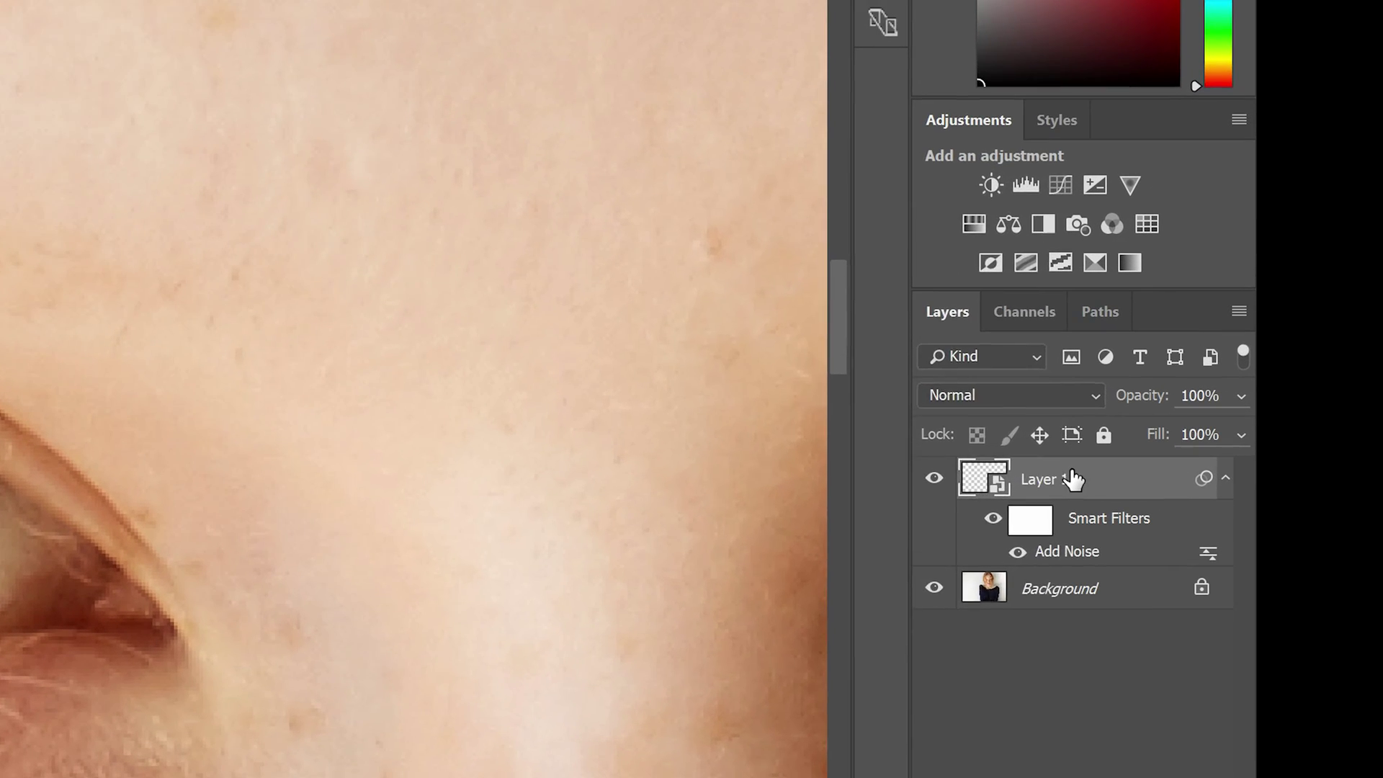
right_click(1290, 355)
Split Layer 1's Underlying Layer Blend If white handle to 140/173
left_click(840, 179)
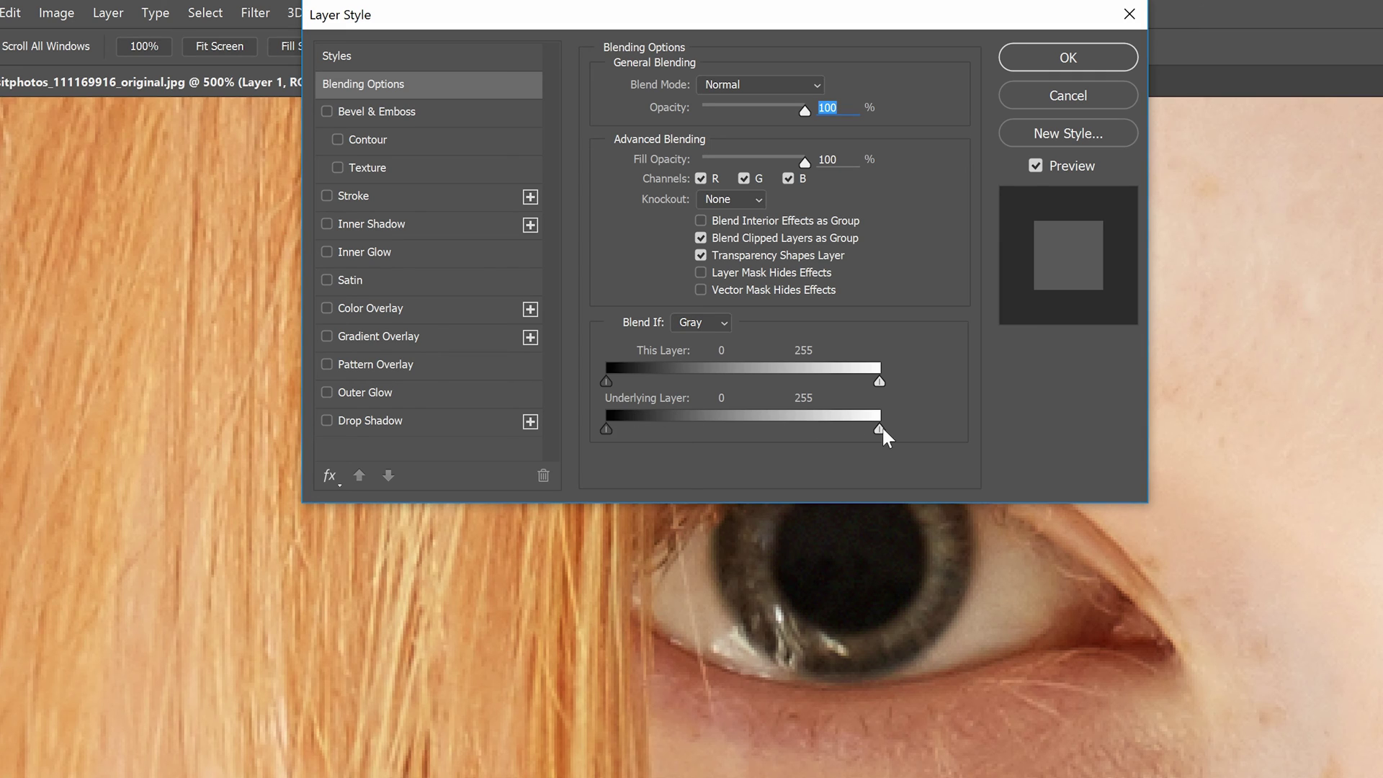
mouse_move(881, 429)
left_mouse_down()
mouse_move(705, 429)
mouse_move(751, 431)
left_mouse_up()
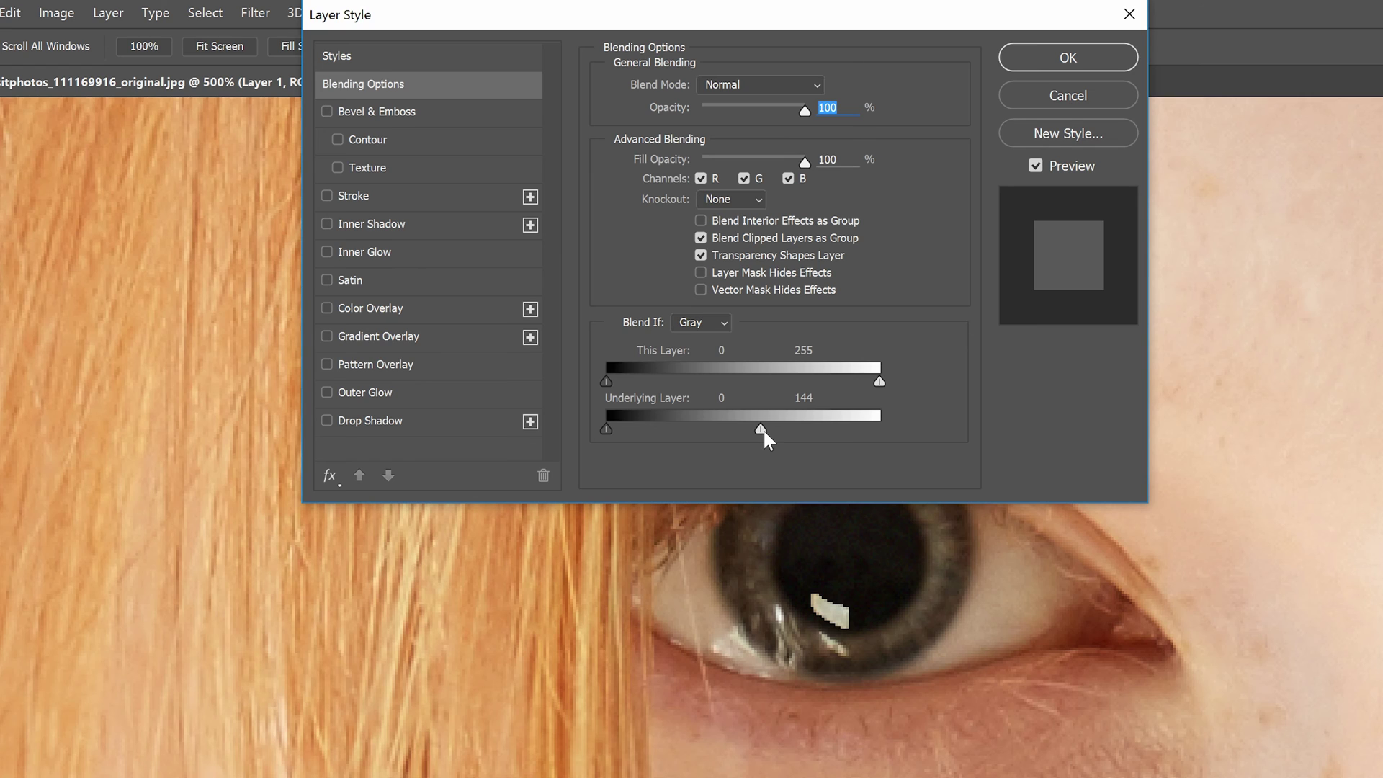
key("alt")
mouse_move(763, 428)
left_mouse_down()
mouse_move(833, 429)
mouse_move(758, 427)
left_mouse_up()
left_click(1062, 59)
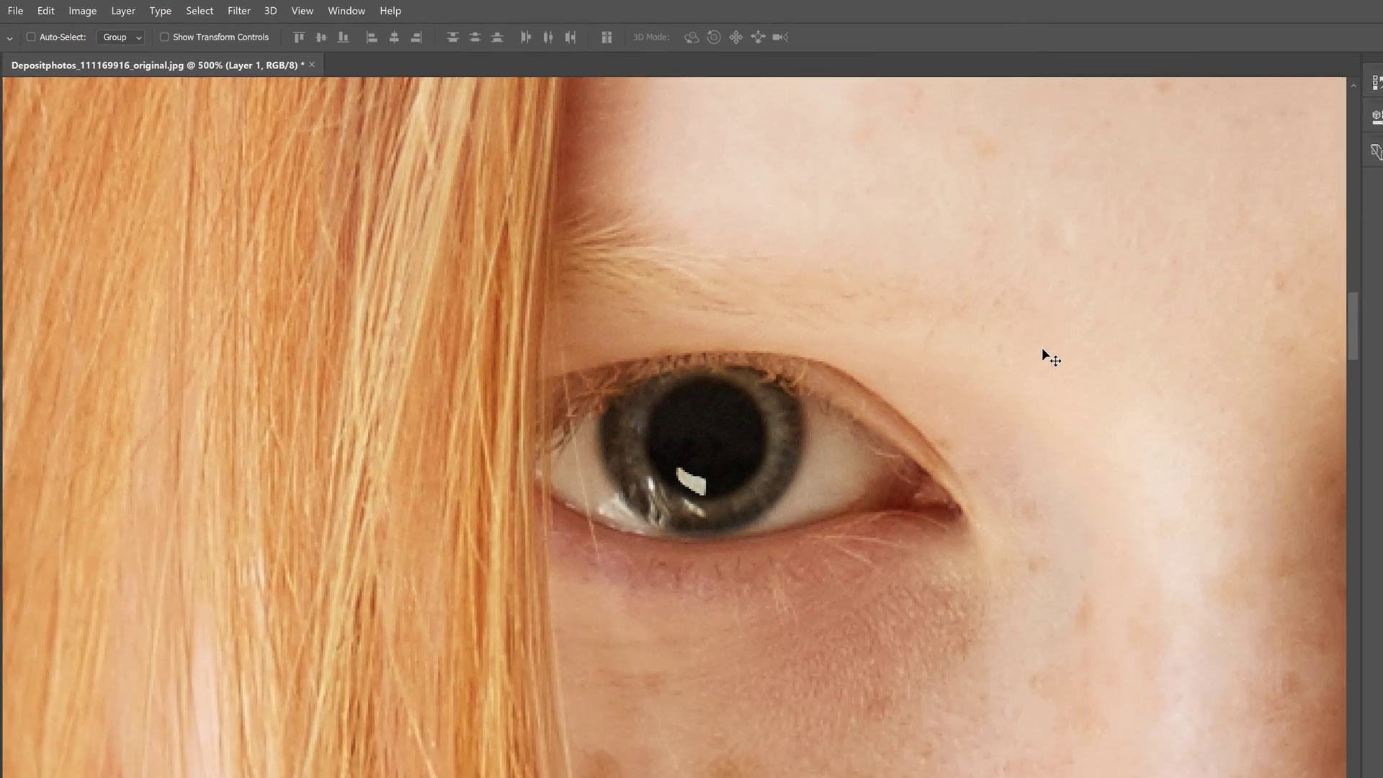
Fit the photo in the window, then zoom to 400% on the second eye
key("ctrl+0")
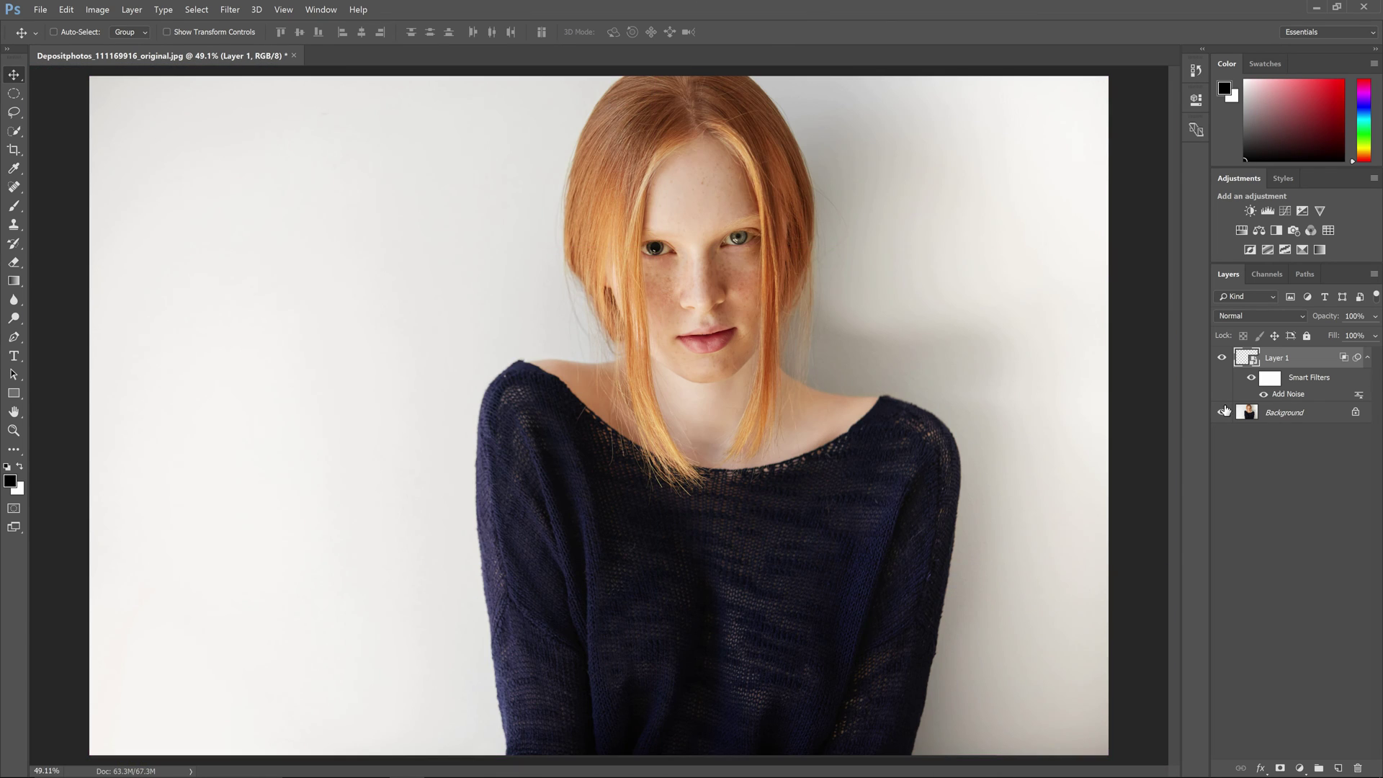
key("ctrl")
key("ctrl")
scroll(646, 622, "up", 5)
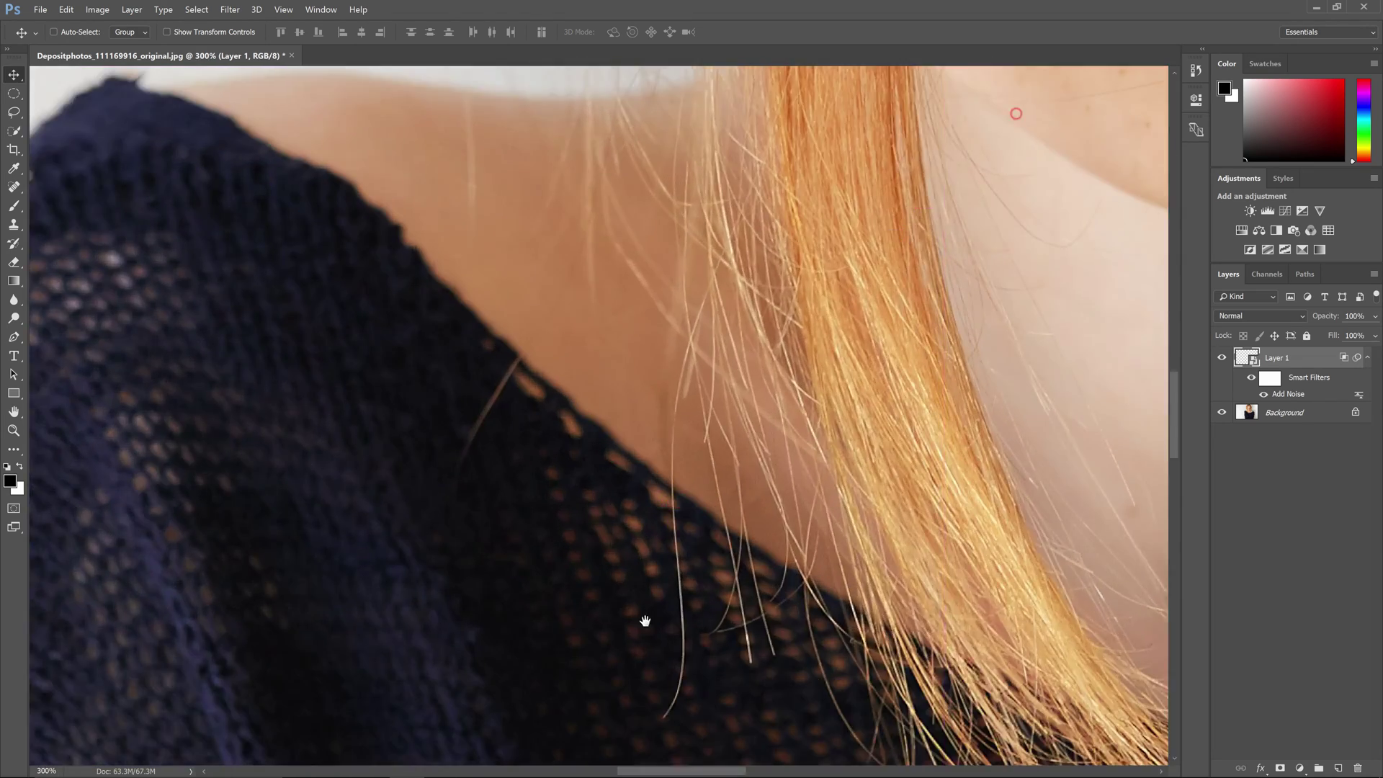
scroll(646, 622, "down", 3)
scroll(791, 454, "up", 3)
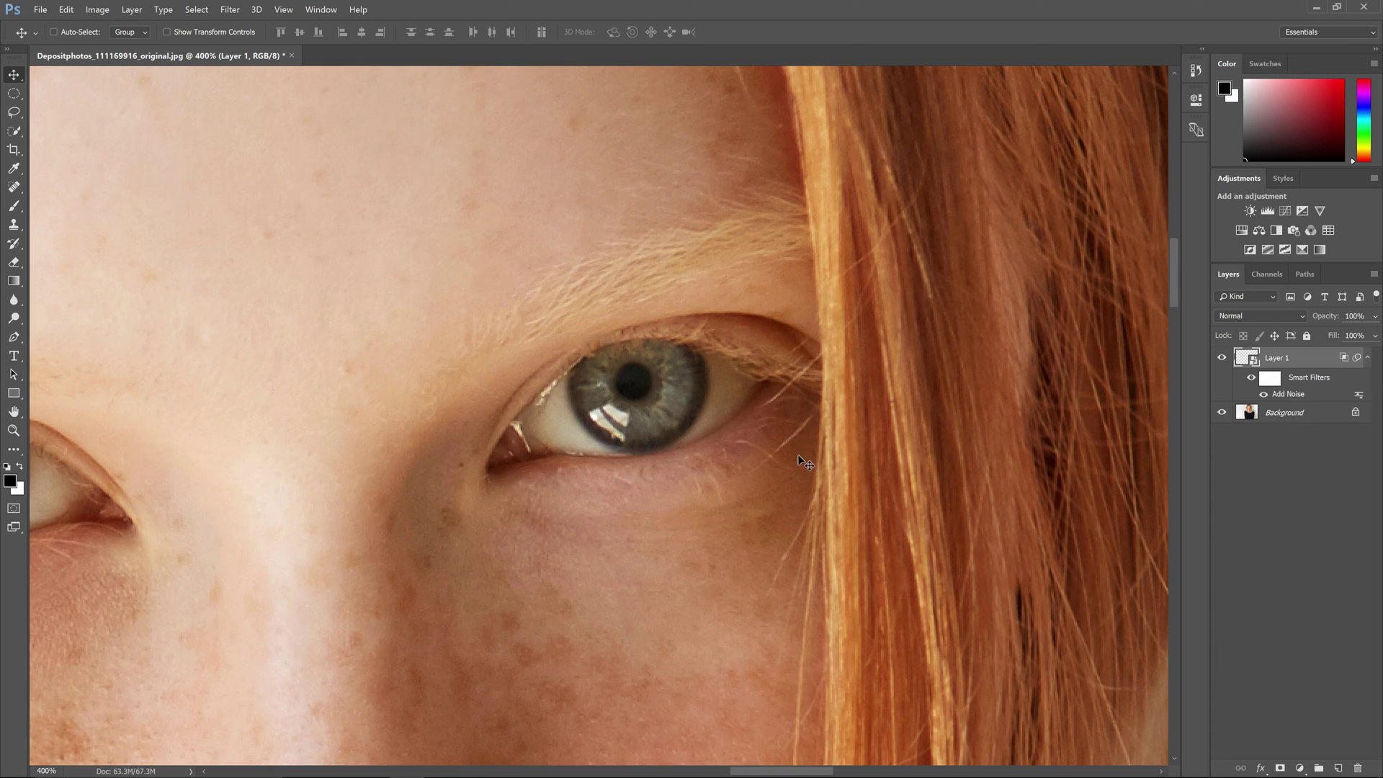
Select the second pupil on the photo layer with a half-pixel feathered ellipse
left_click(1277, 413)
key("m")
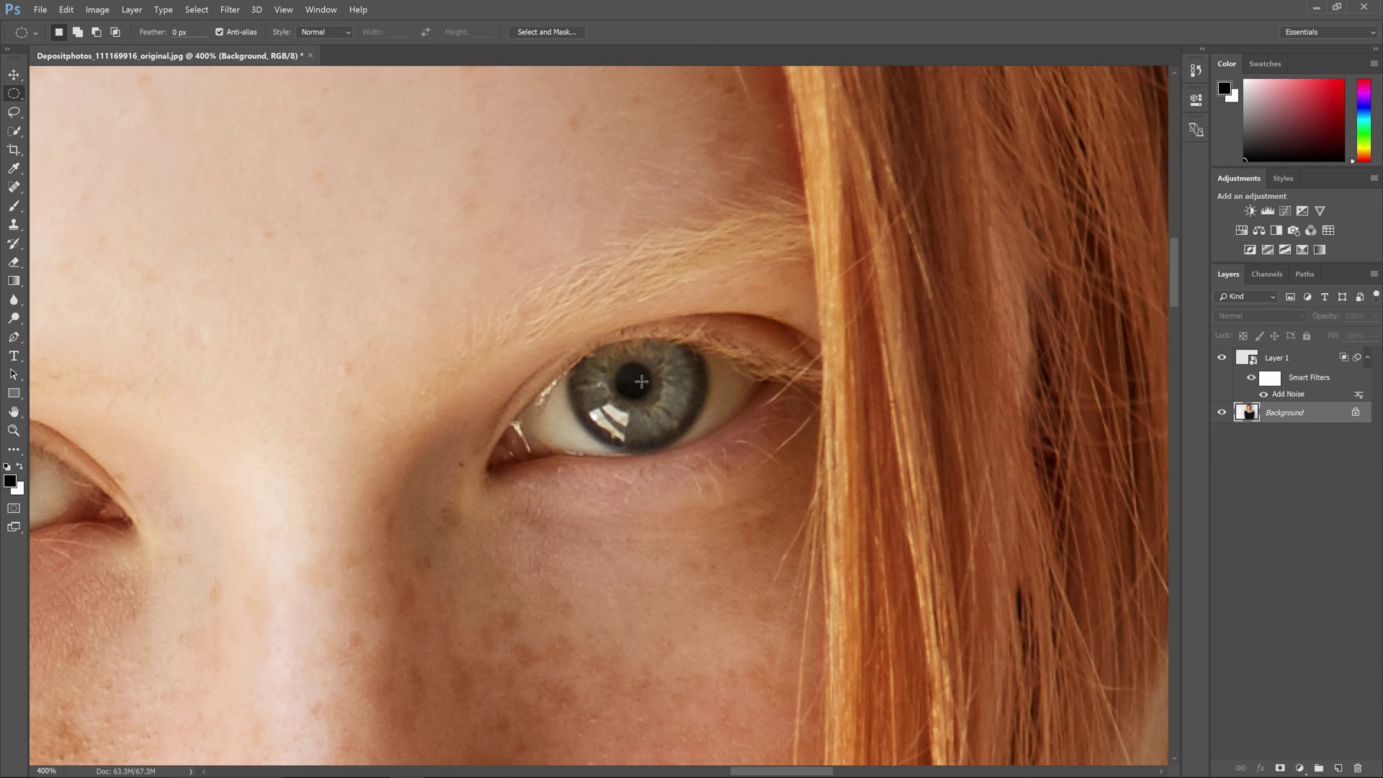
left_click_drag(618, 364, 652, 396)
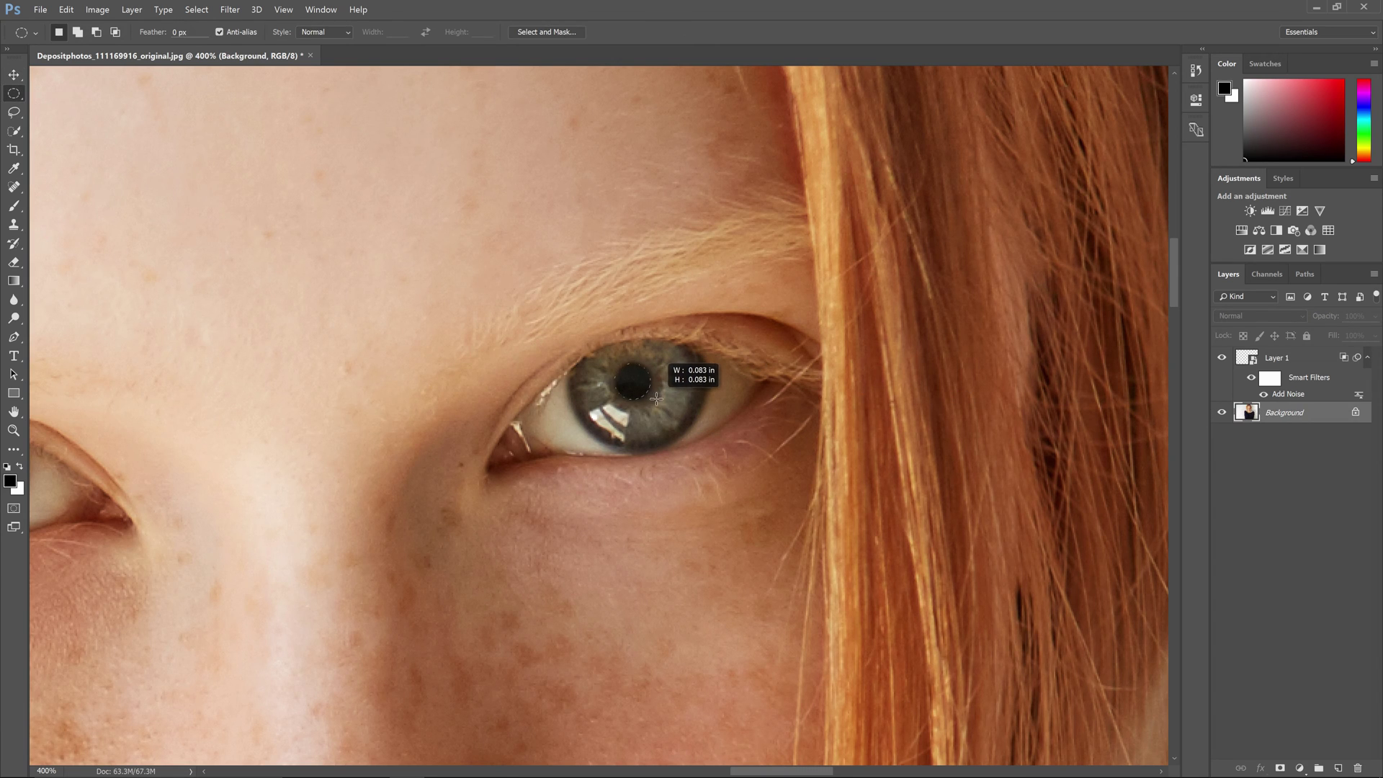
left_click_drag(651, 397, 653, 399)
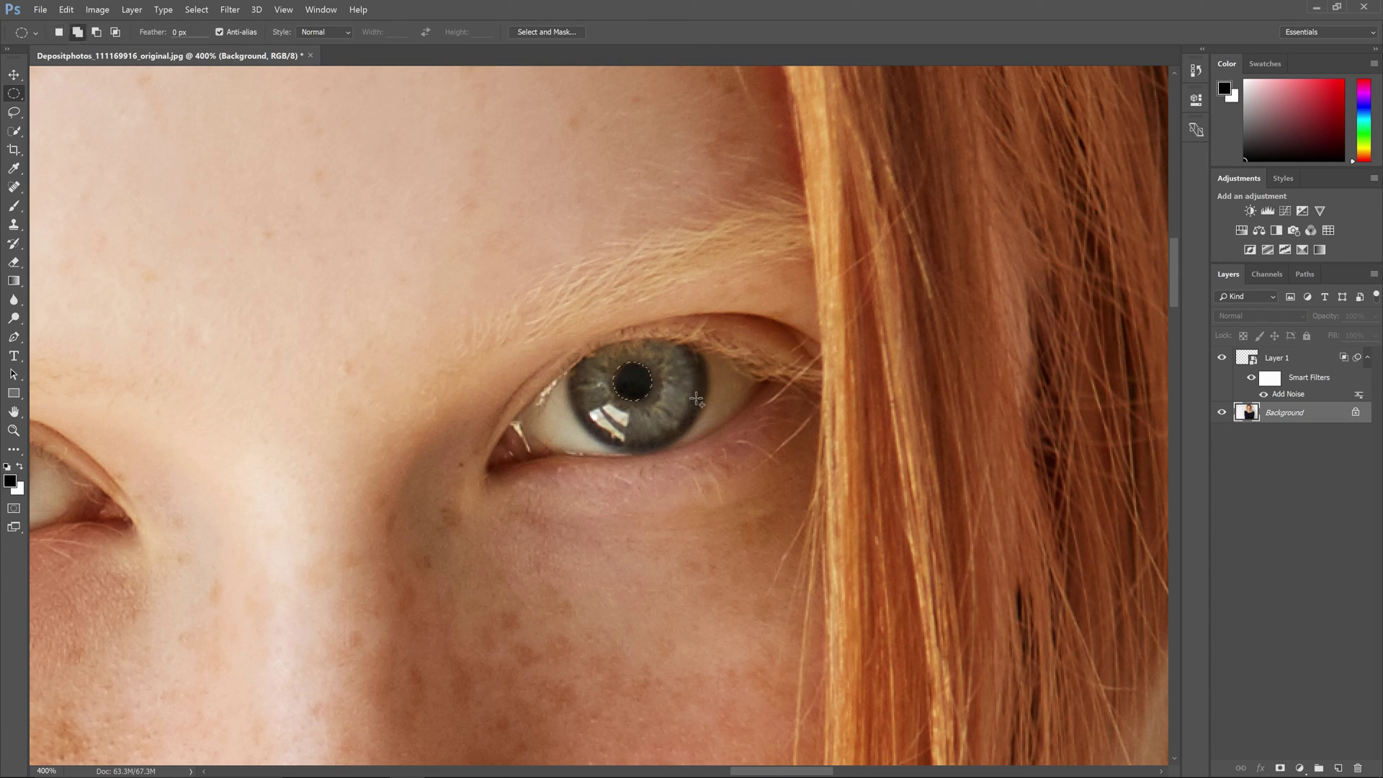
key("shift+F6")
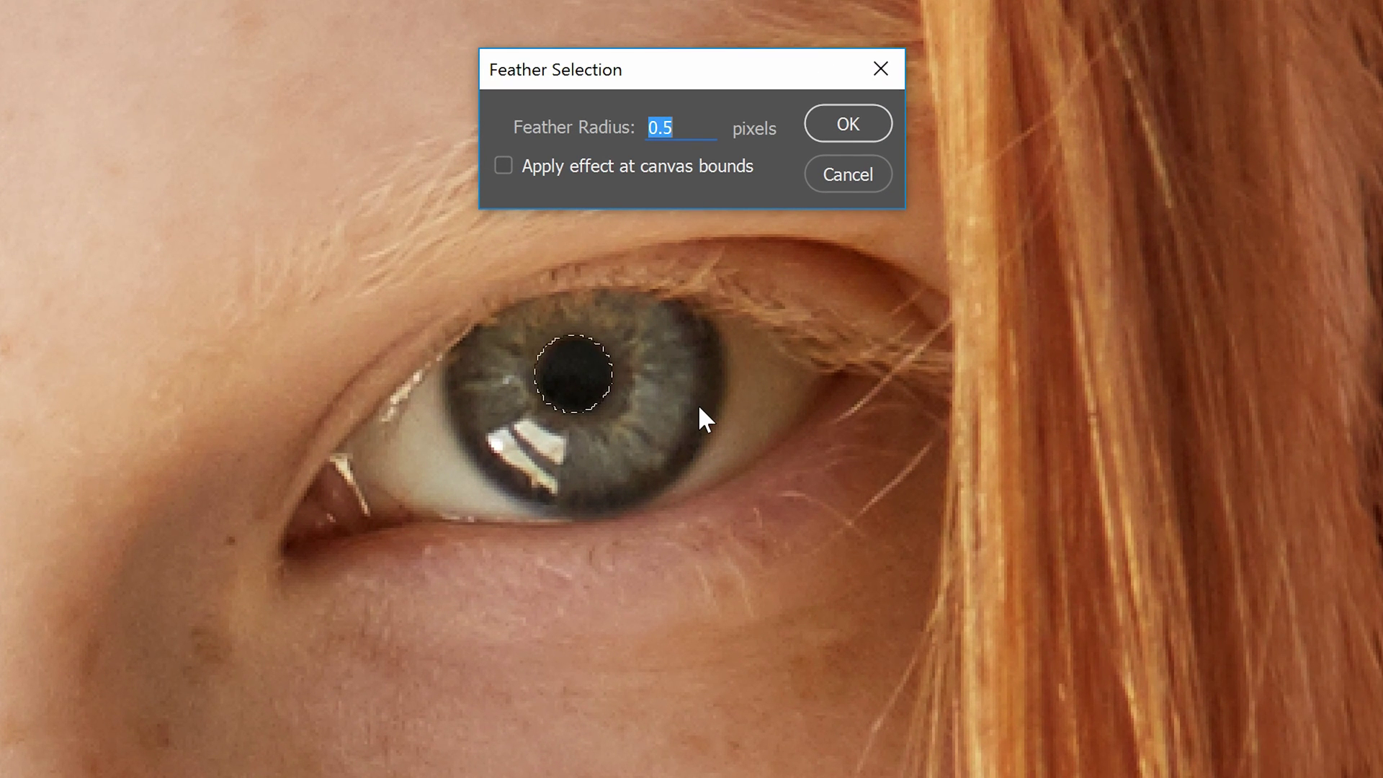
left_click(849, 125)
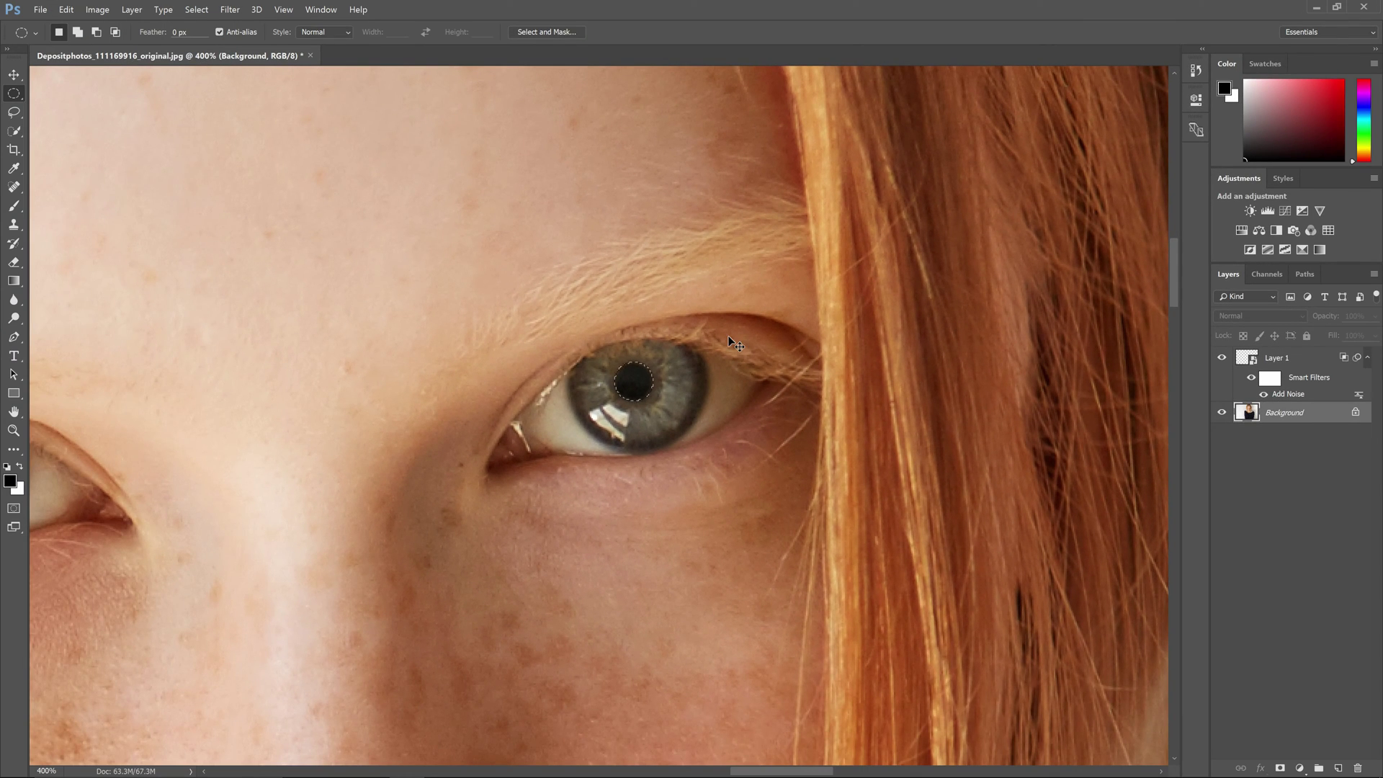
Copy the feathered pupil onto Layer 2 and convert Layer 2 to a smart object
key("ctrl+d")
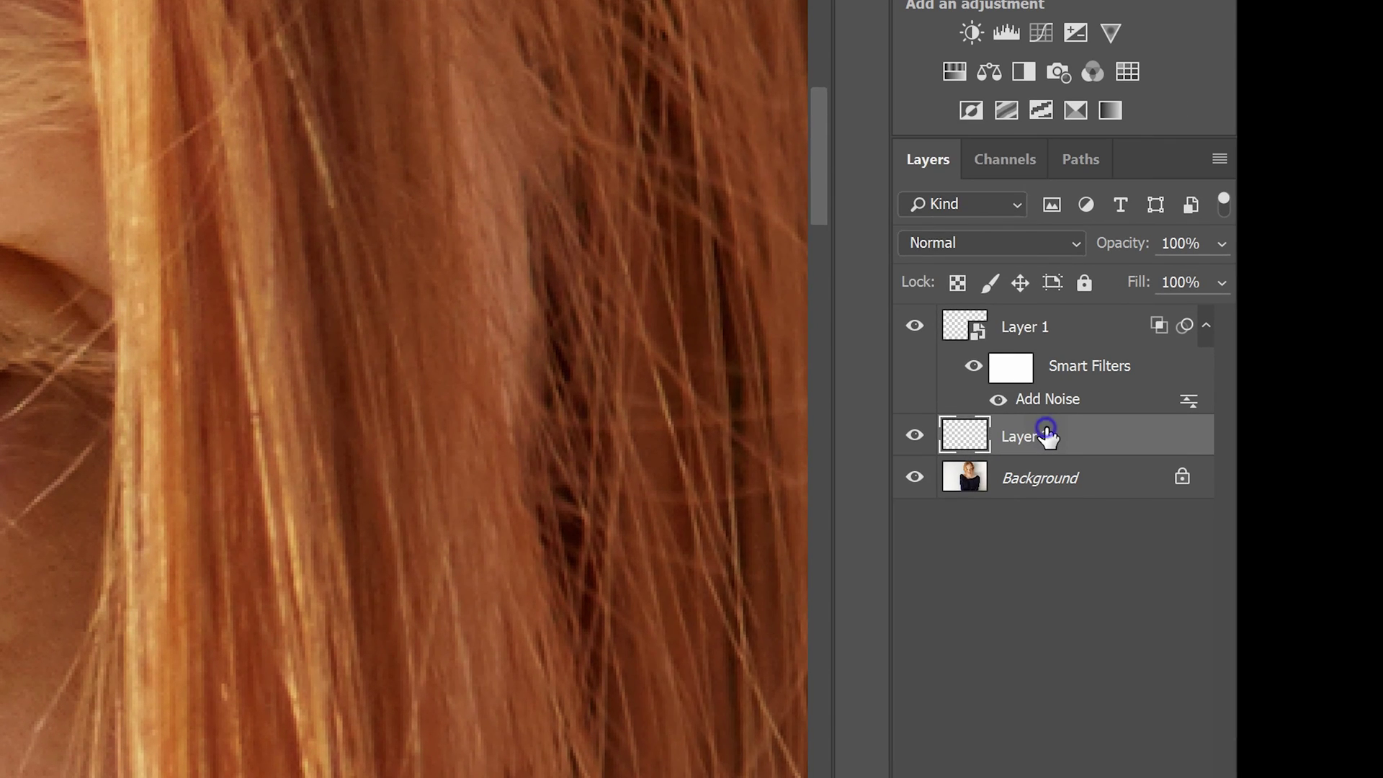
right_click(1283, 411)
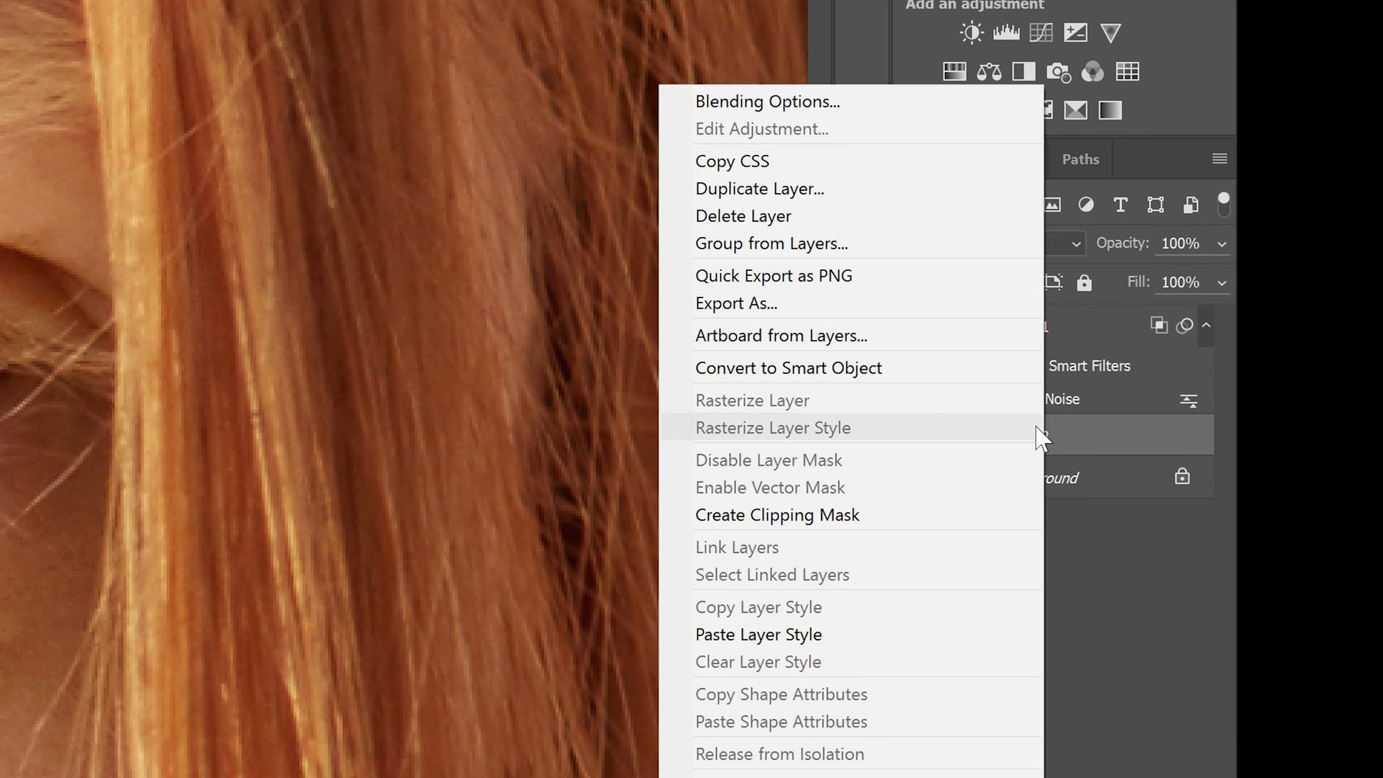
left_click(937, 368)
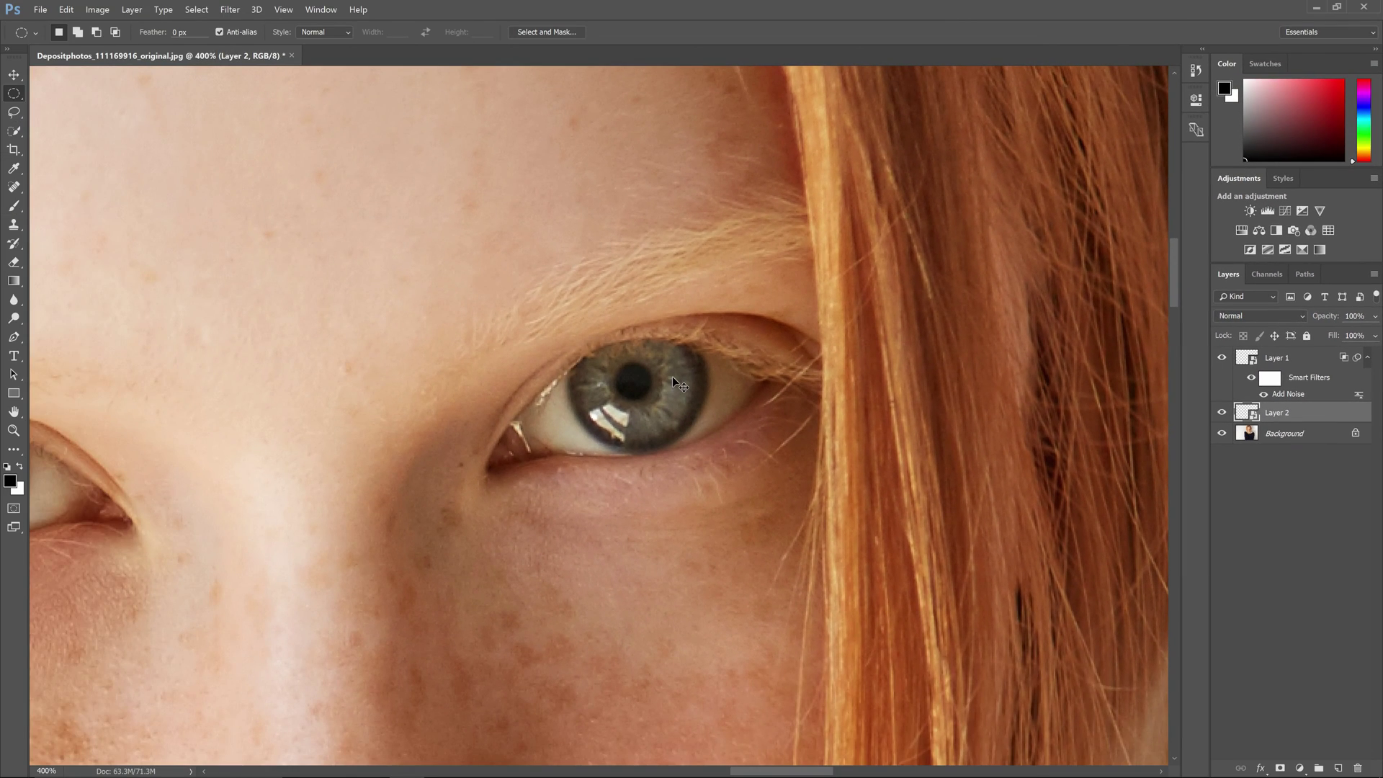
Scale the right-eye pupil copy up to about 238% and commit the transform
key("ctrl+t")
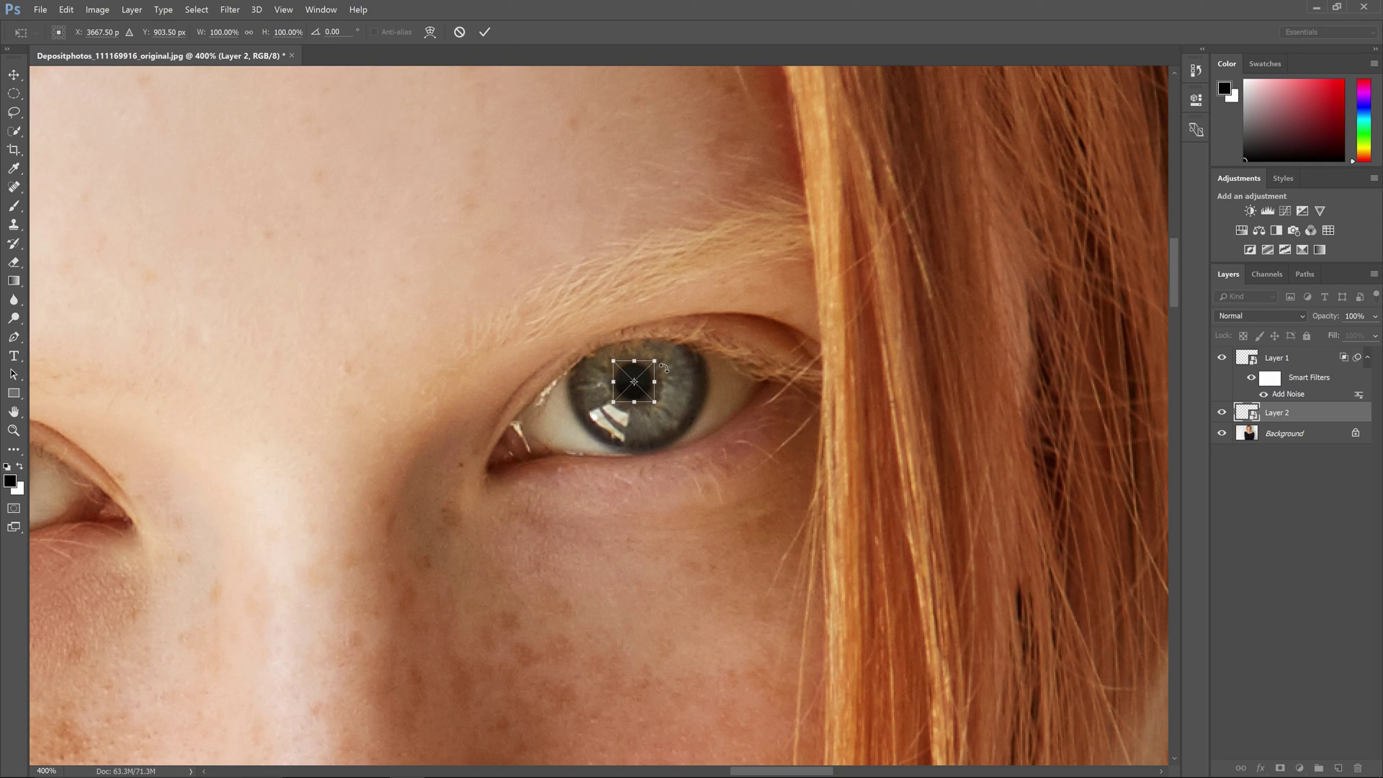
left_click_drag(655, 362, 683, 333)
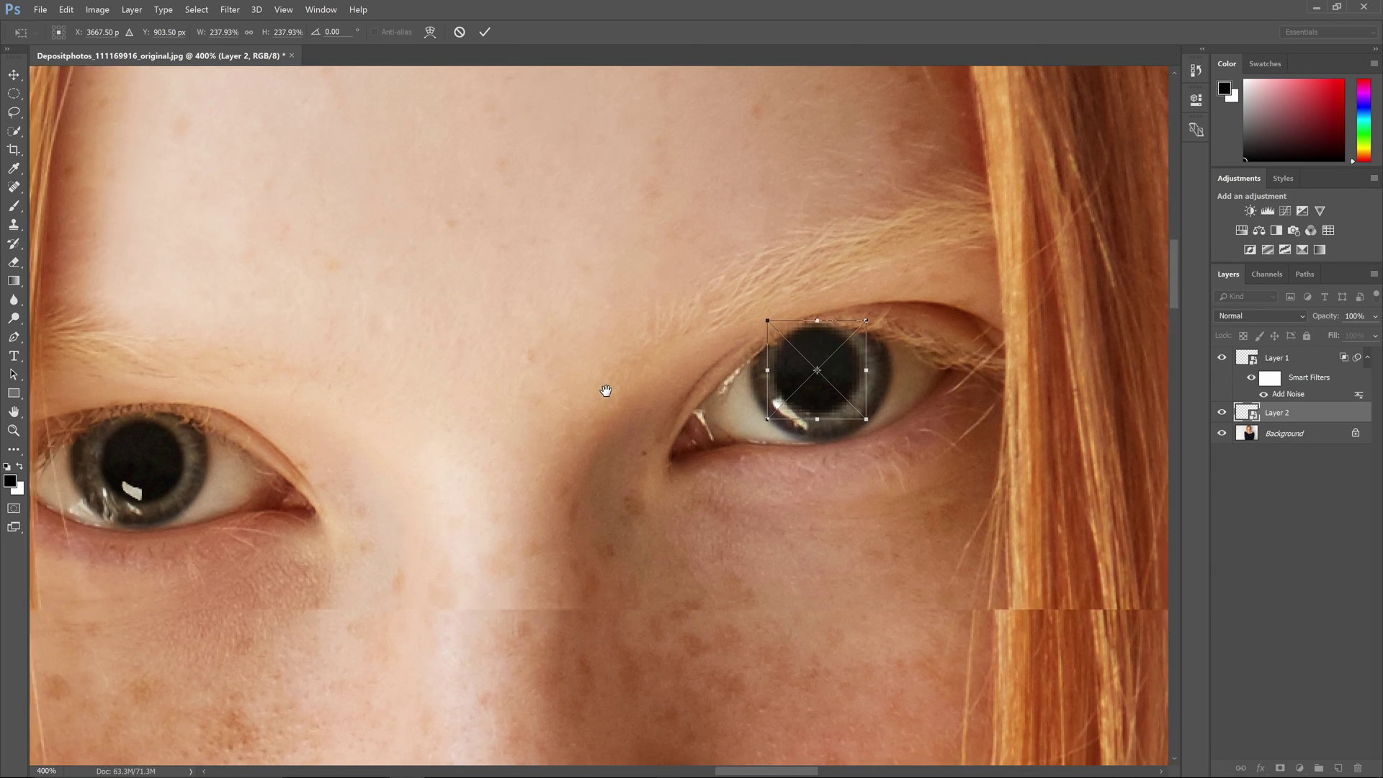
left_click_drag(397, 406, 616, 385)
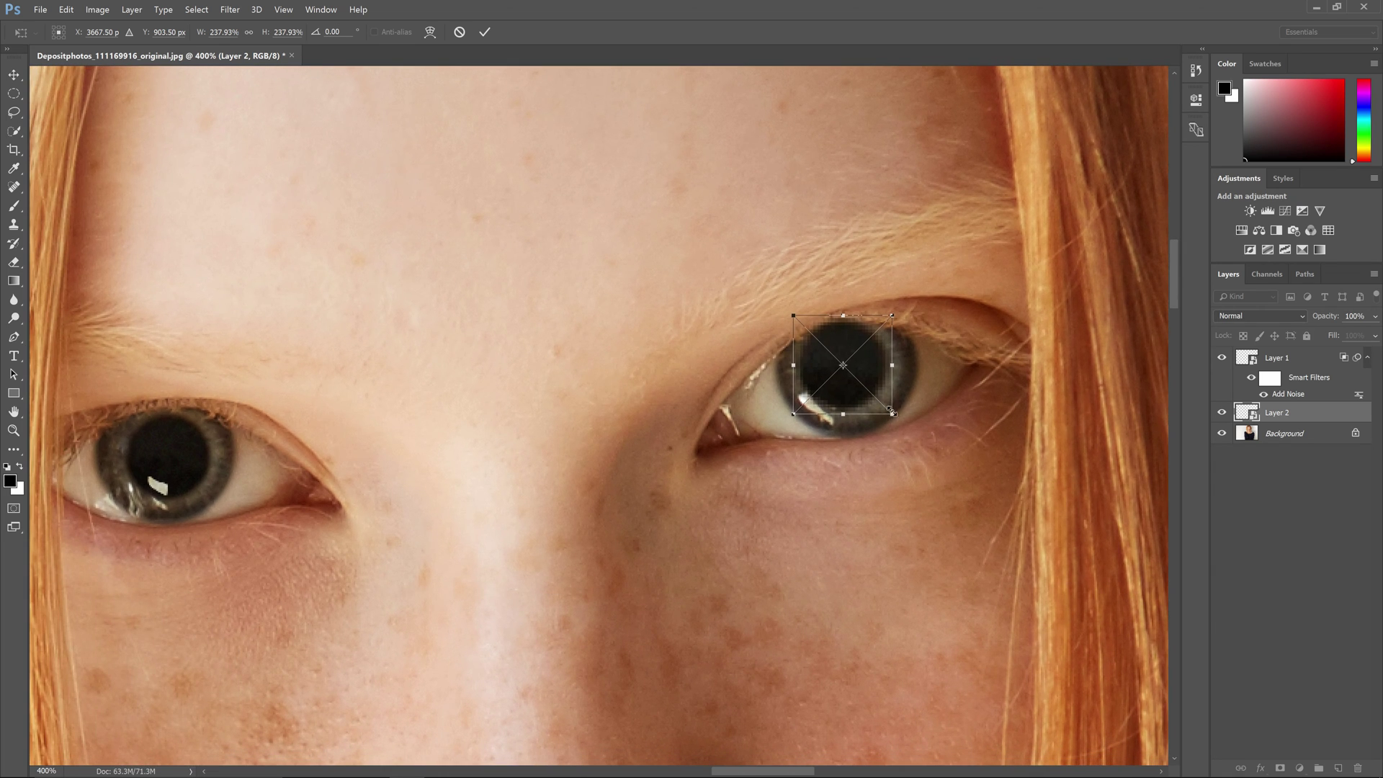
left_click_drag(893, 414, 855, 384)
key("Return")
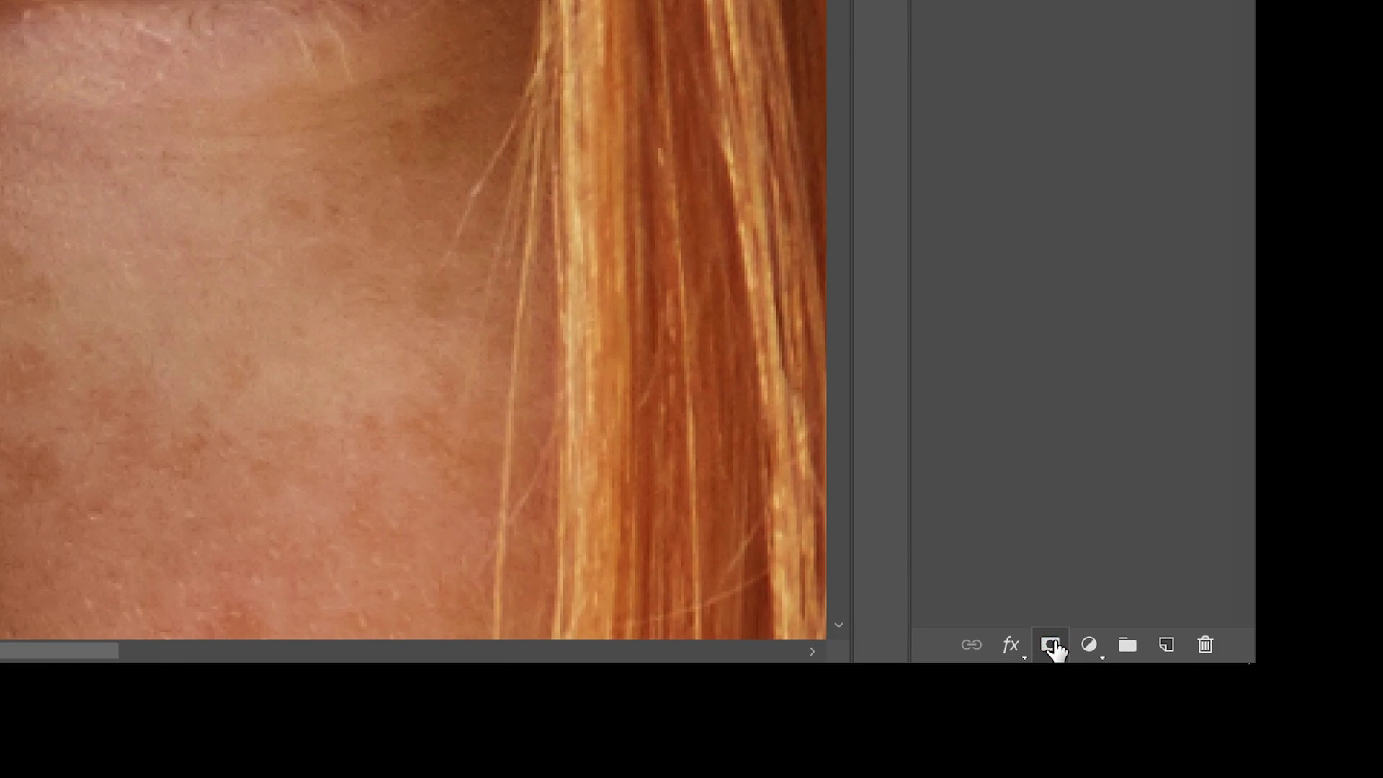
Add a Layer 2 mask, erase the pupil along the upper eyelid, and feather it 0.2 px
left_click(1053, 646)
left_click(13, 263)
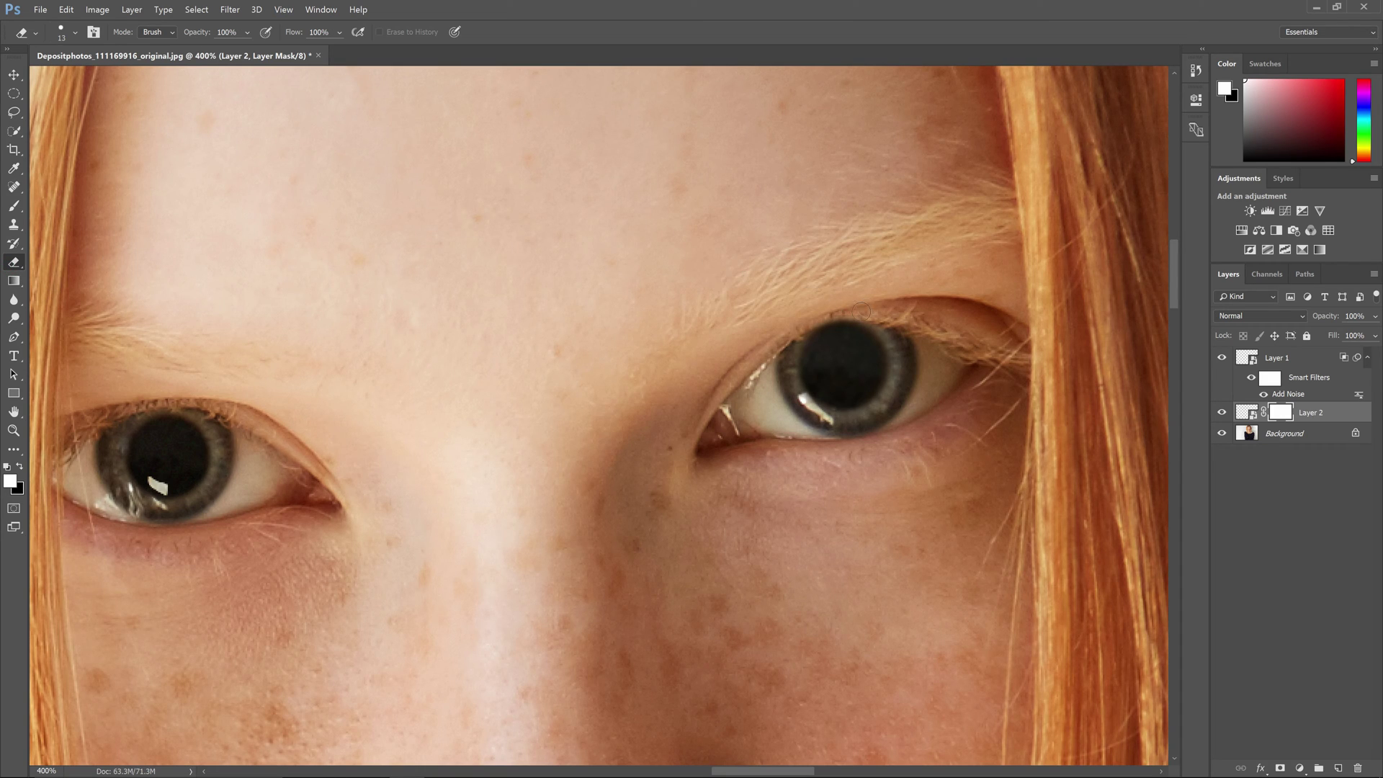
left_click(782, 331)
right_click(875, 292)
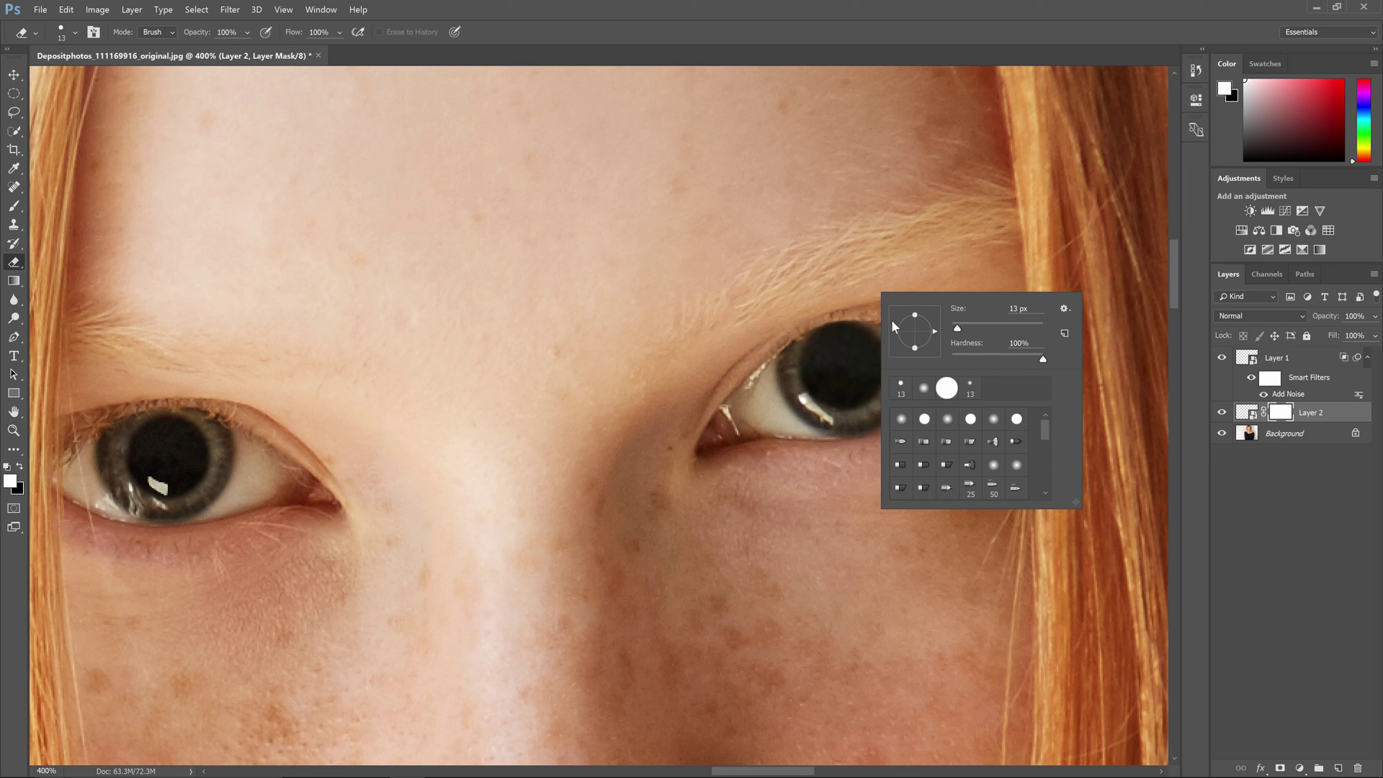
left_click(833, 304)
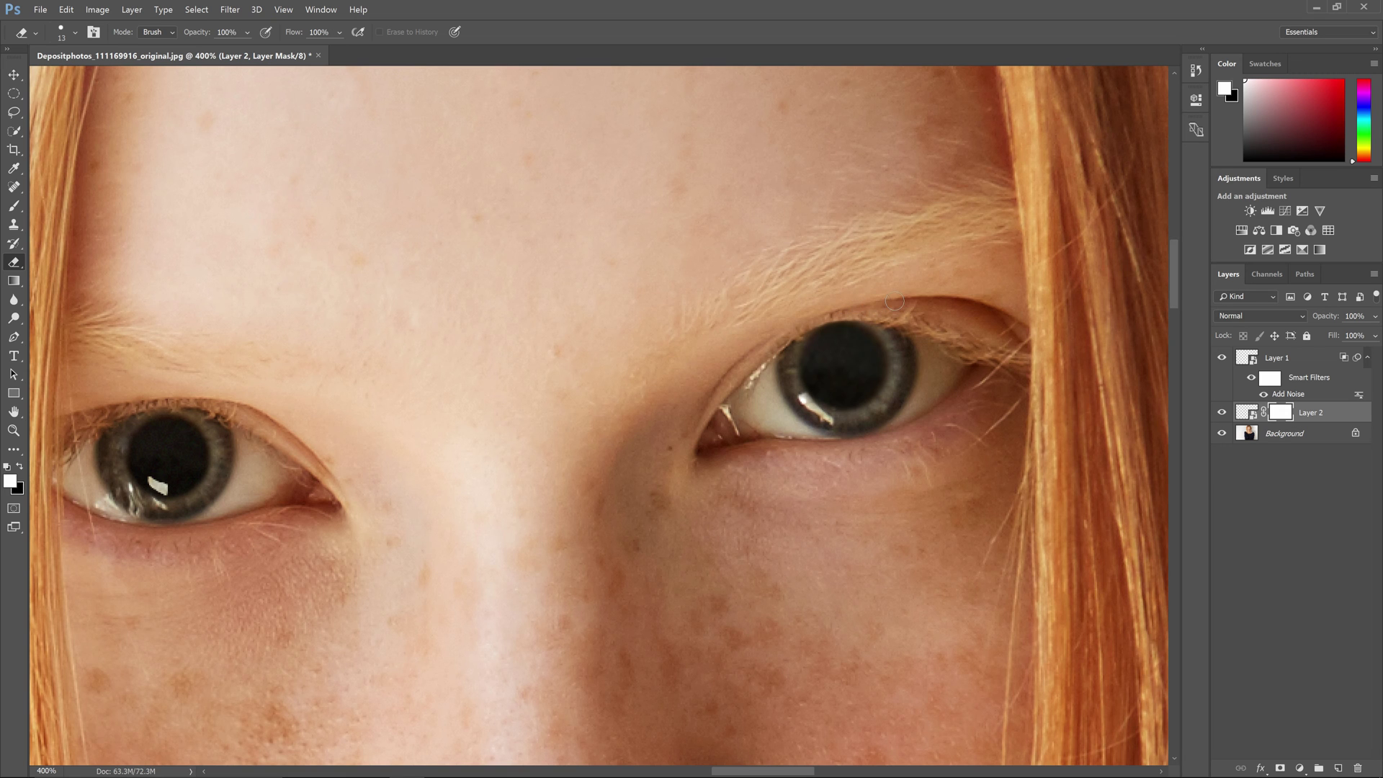
left_click(1194, 100)
mouse_move(887, 271)
left_mouse_down()
mouse_move(879, 279)
mouse_move(926, 284)
mouse_move(869, 282)
left_mouse_up()
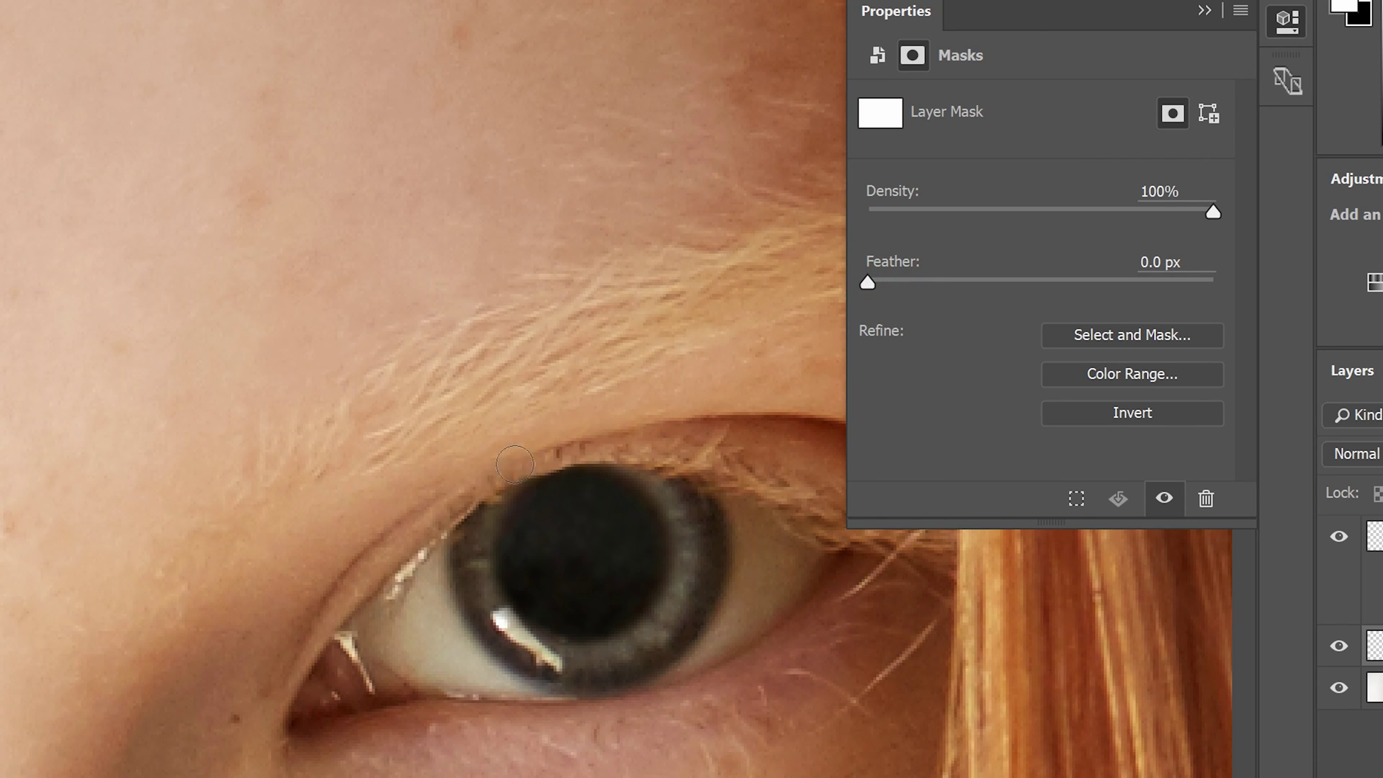
left_click_drag(561, 445, 571, 453)
Apply an Add Noise smart filter to Layer 2's content and edit its blending options
left_click(1276, 18)
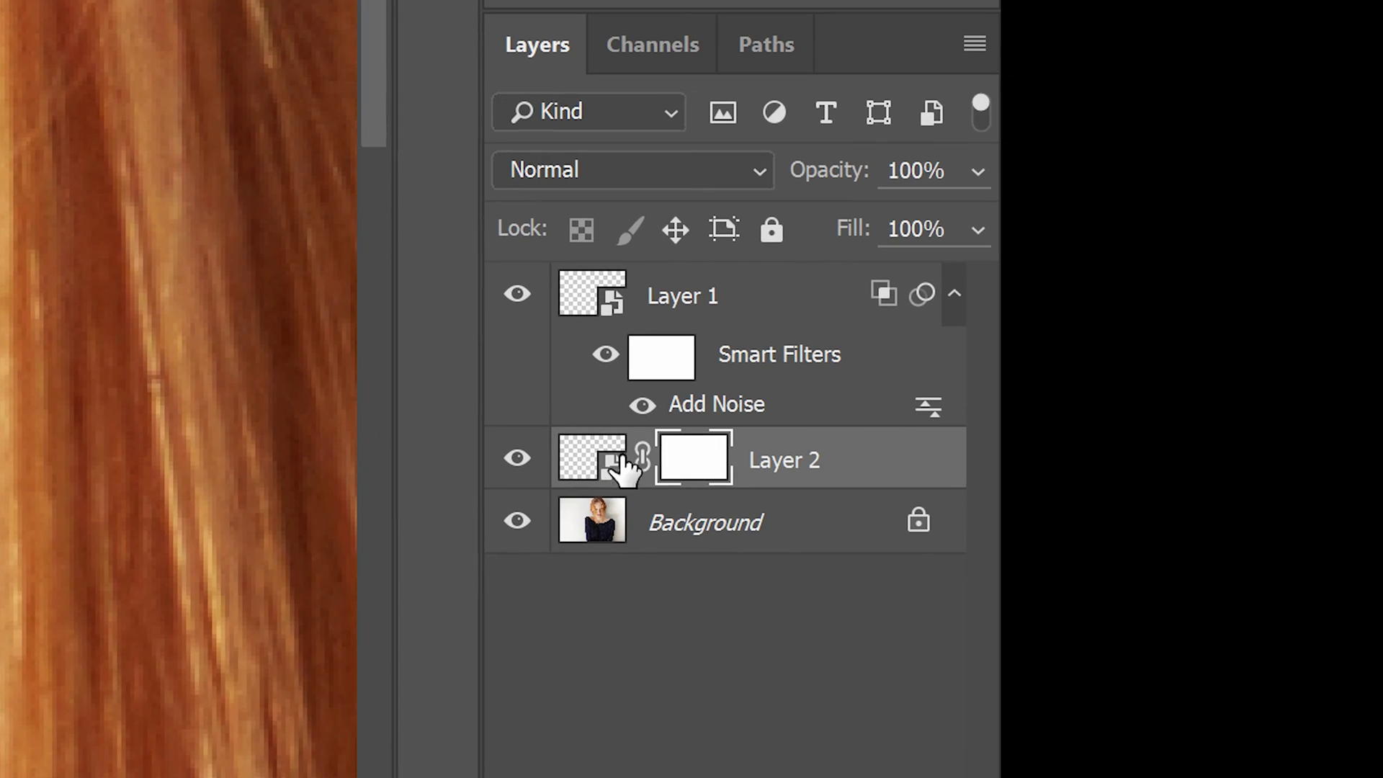
left_click(591, 469)
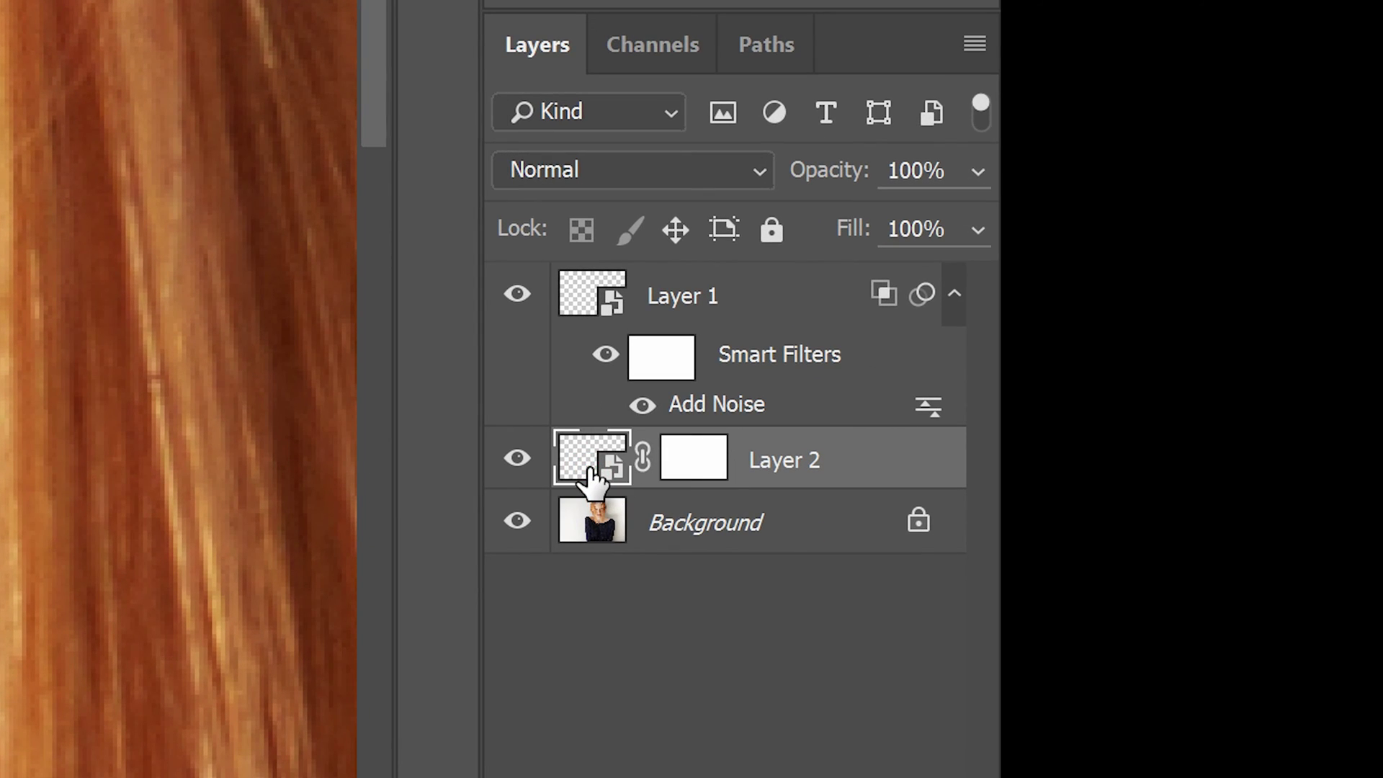
left_click_drag(590, 474, 593, 477)
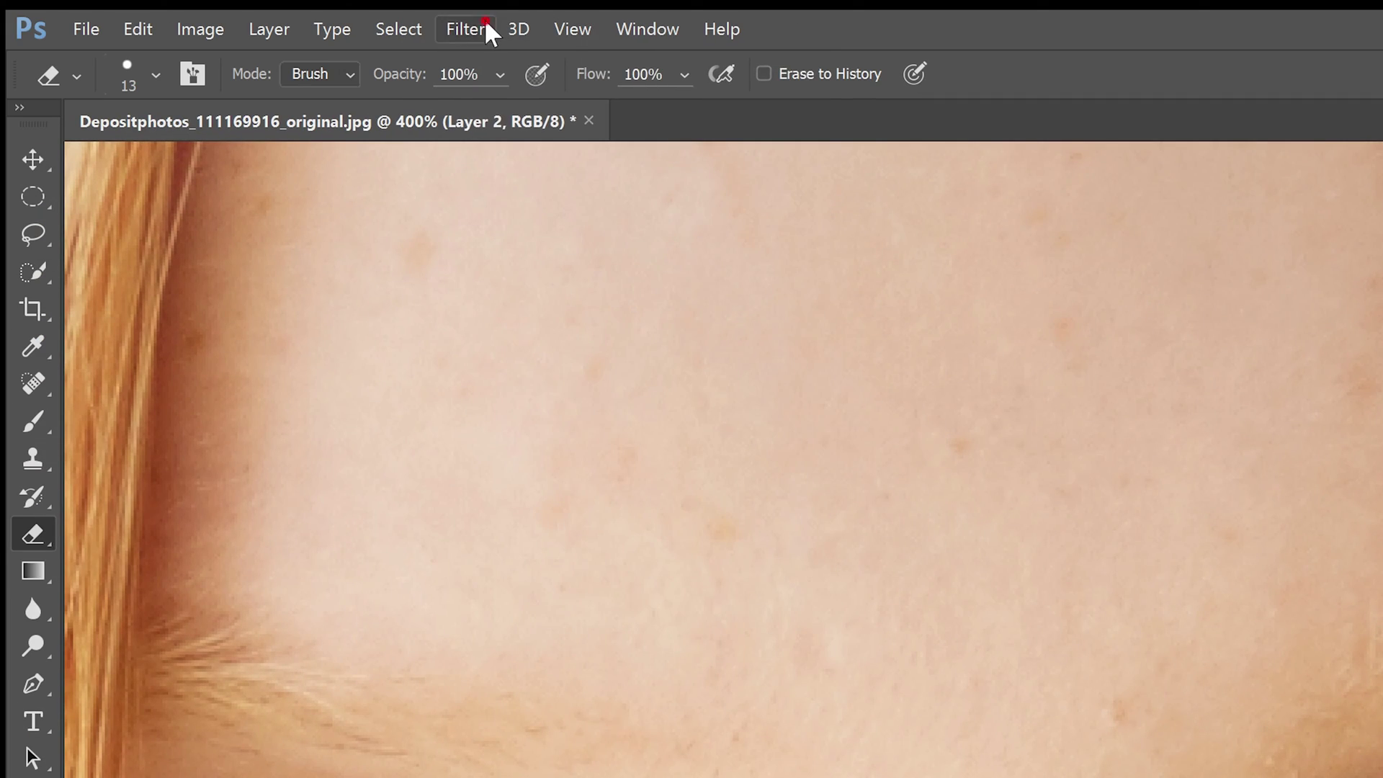
left_click(483, 30)
mouse_move(482, 420)
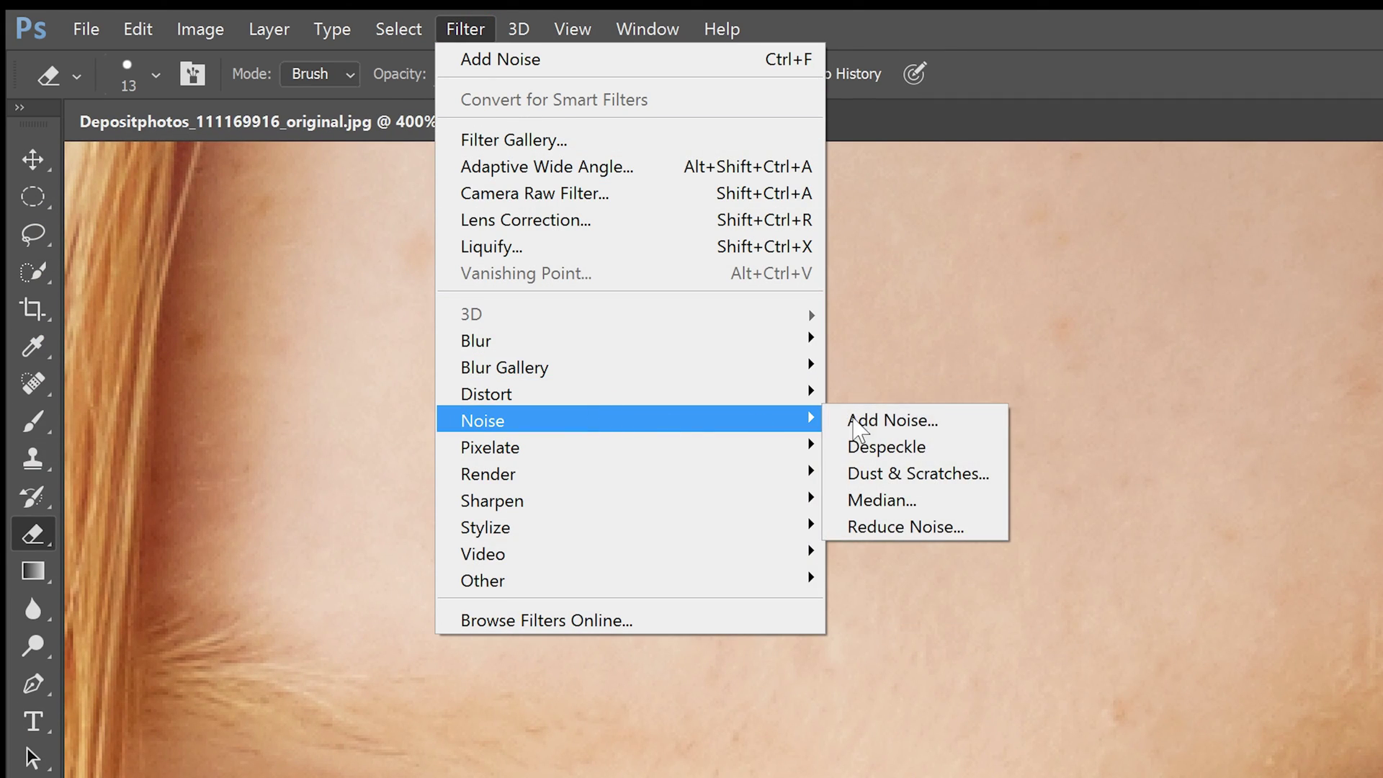
left_click(886, 421)
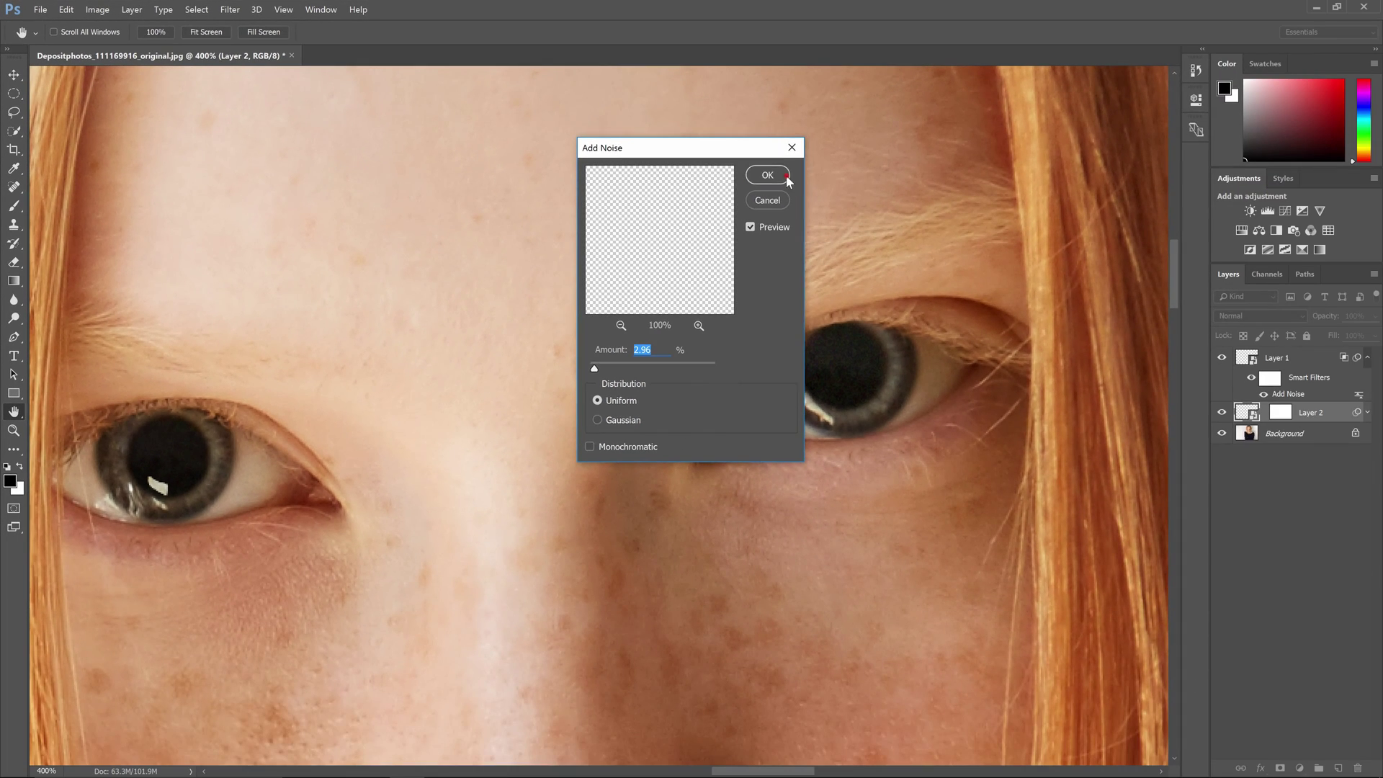
left_click(769, 177)
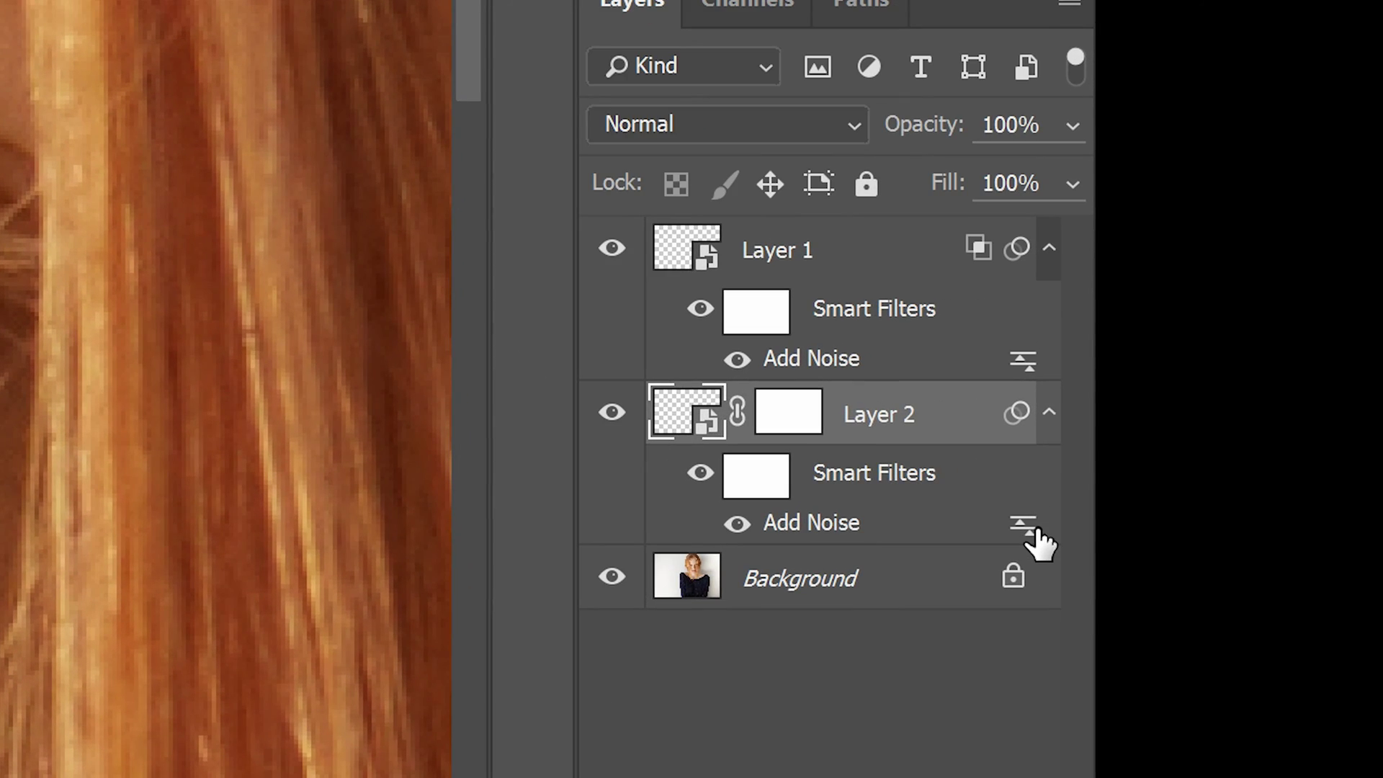
double_click(1029, 527)
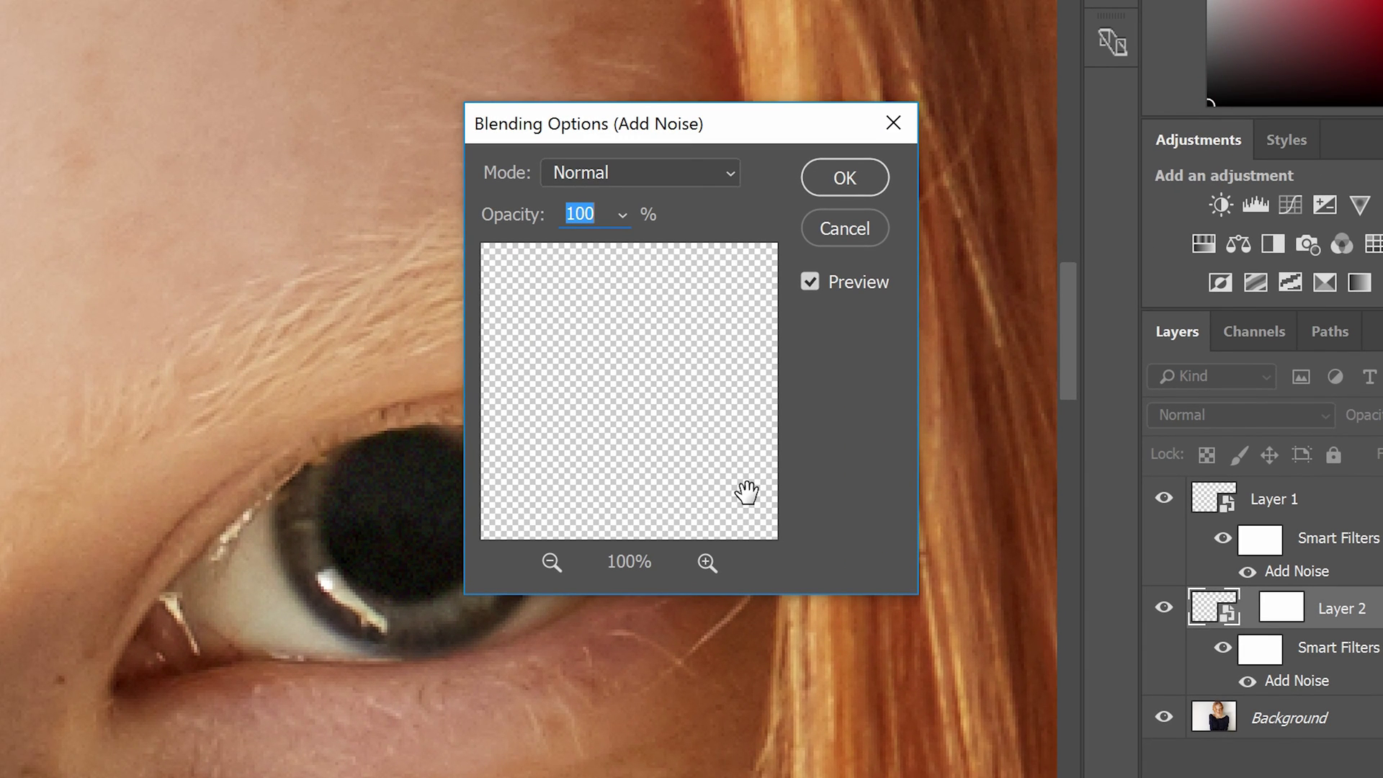
type("50")
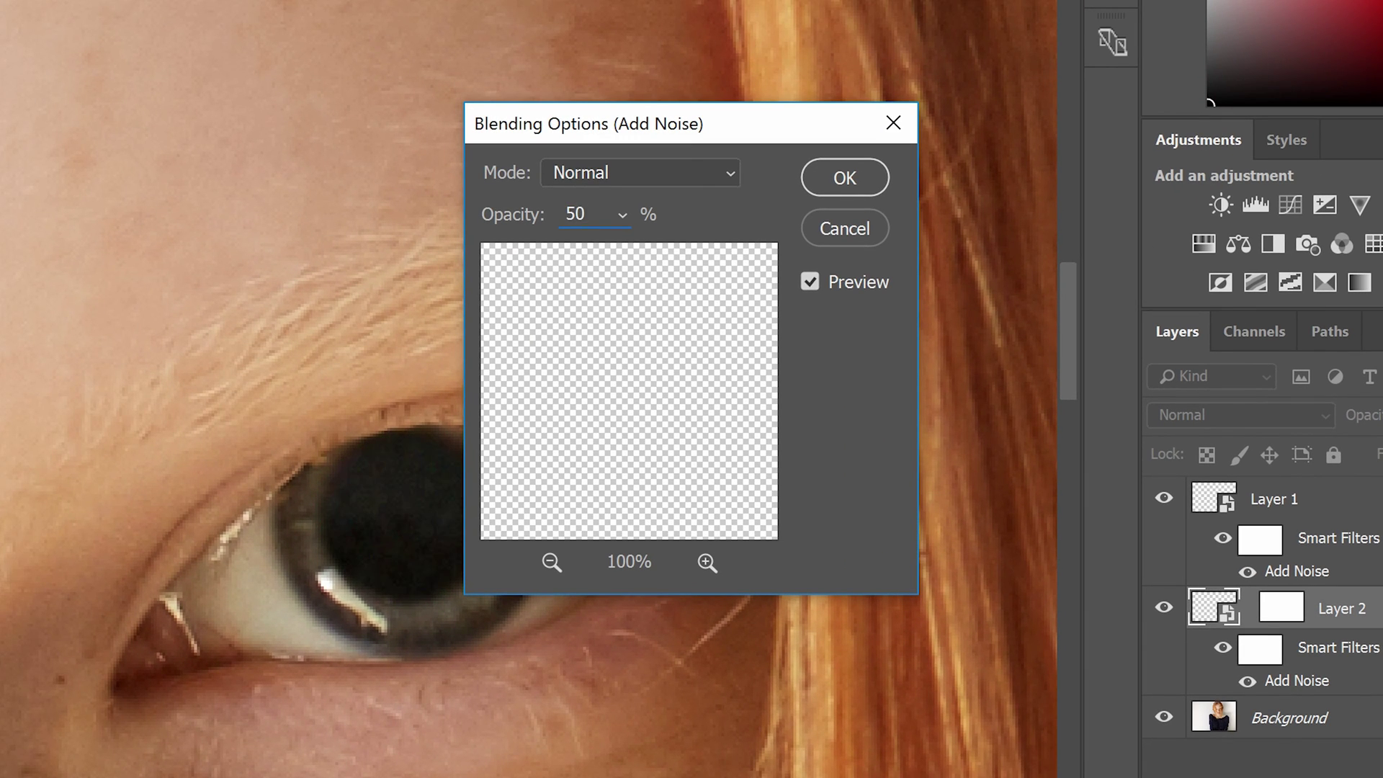
Confirm the 50% noise opacity, then paste Layer 1's layer style onto Layer 2
left_click(842, 180)
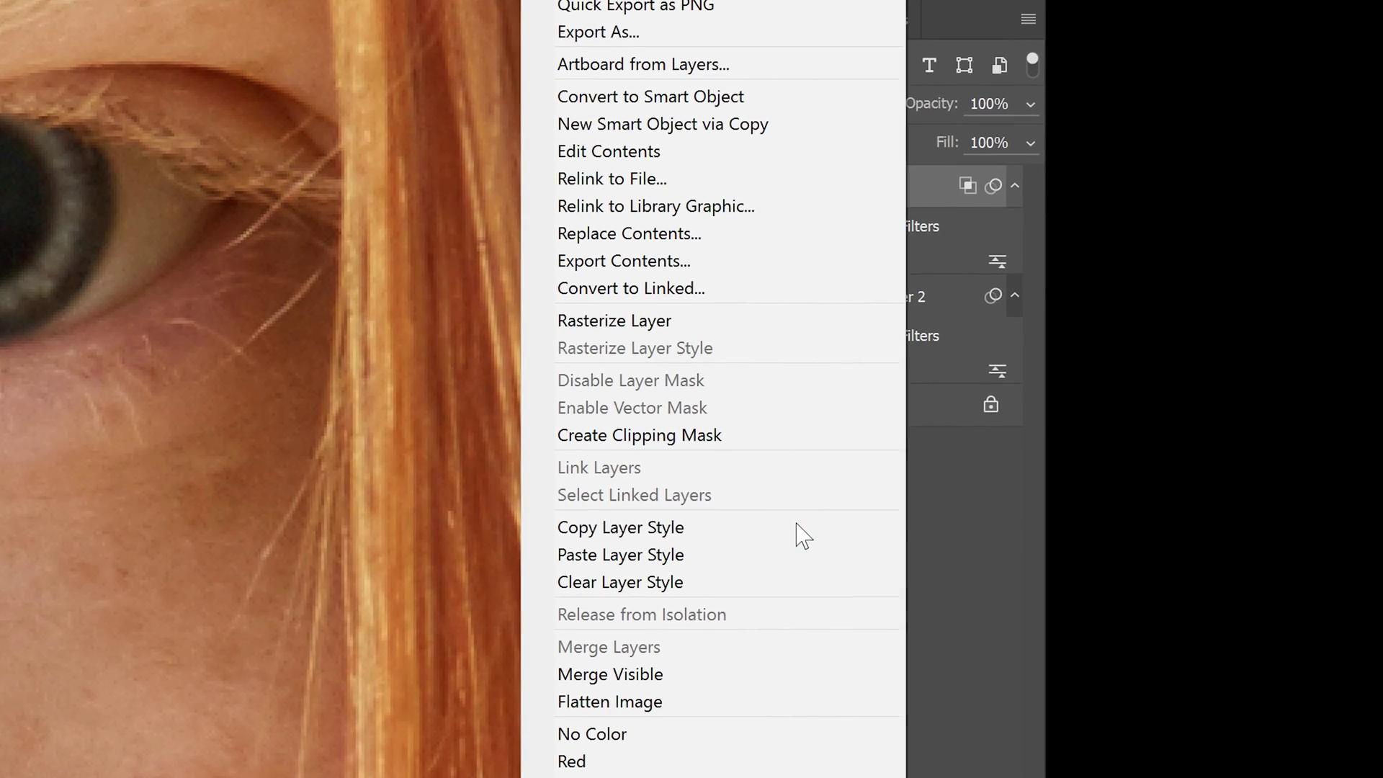
left_click(788, 529)
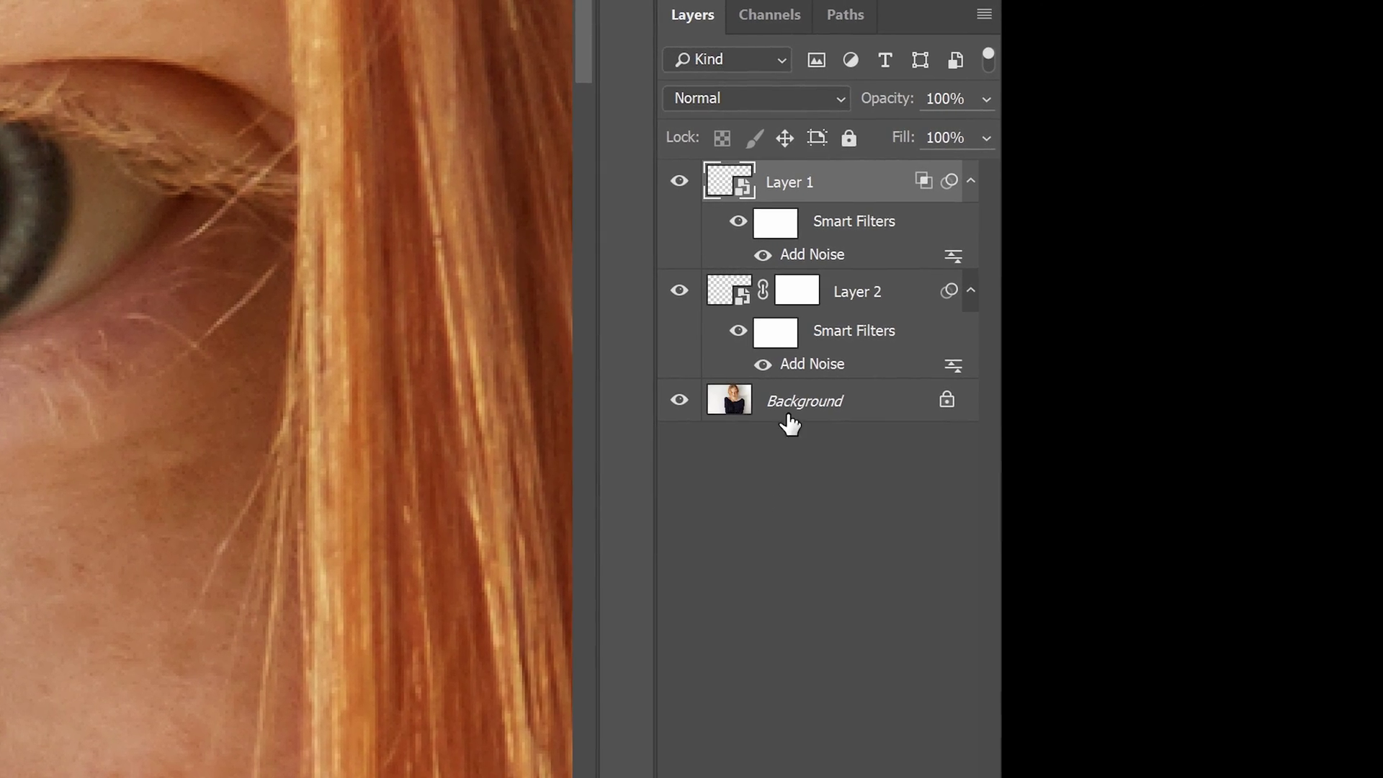
right_click(856, 304)
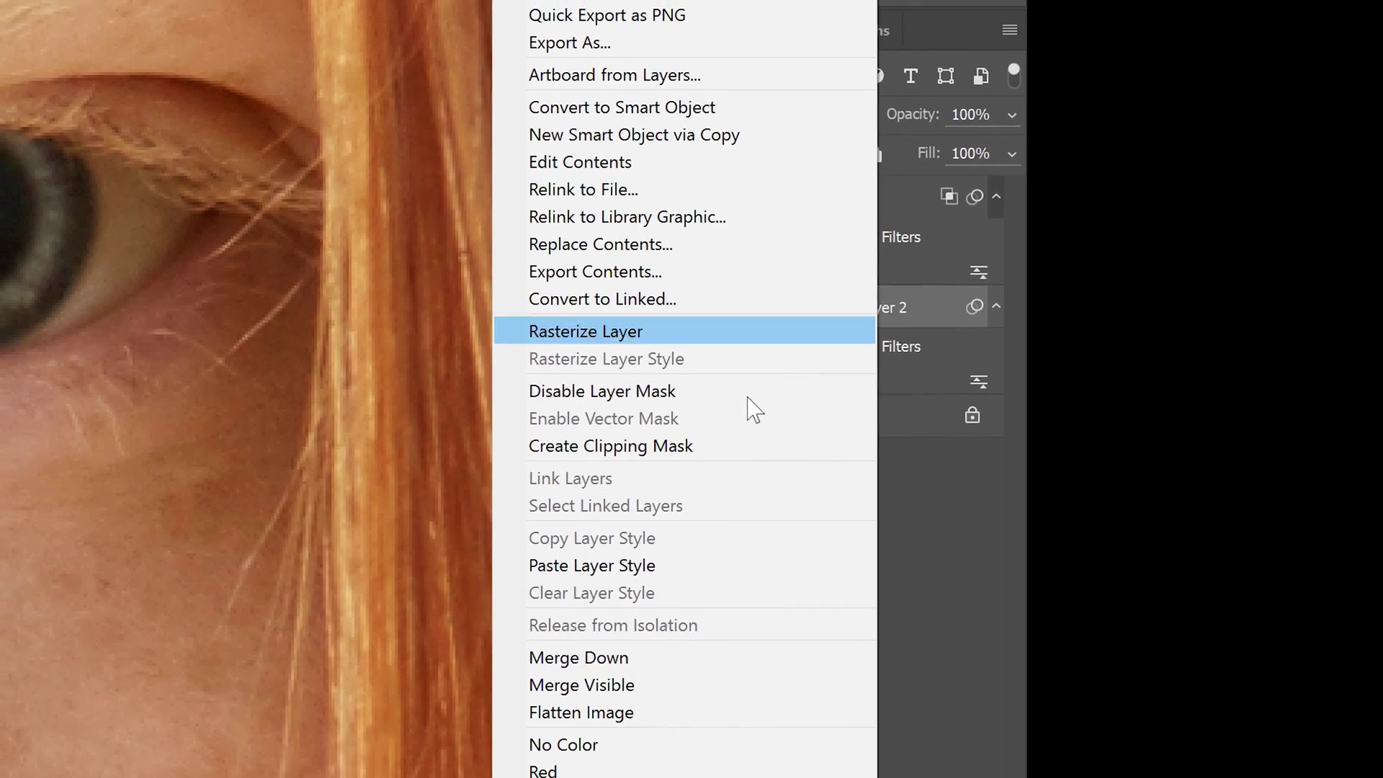
left_click(713, 567)
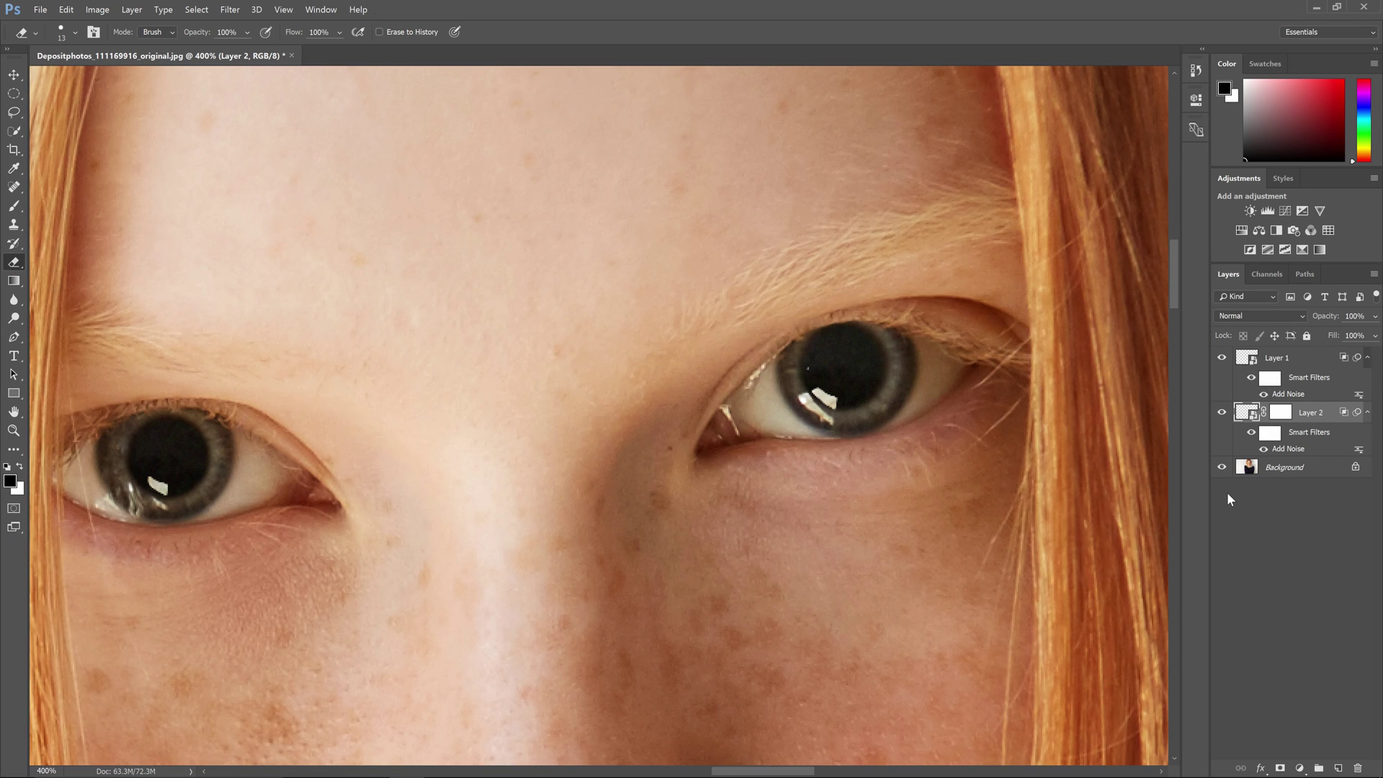
key("ctrl+0")
Toggle a grouped before/after view of both pupil layers, ungroup, and reopen Layer 1's Add Noise
left_click(1287, 359, "shift")
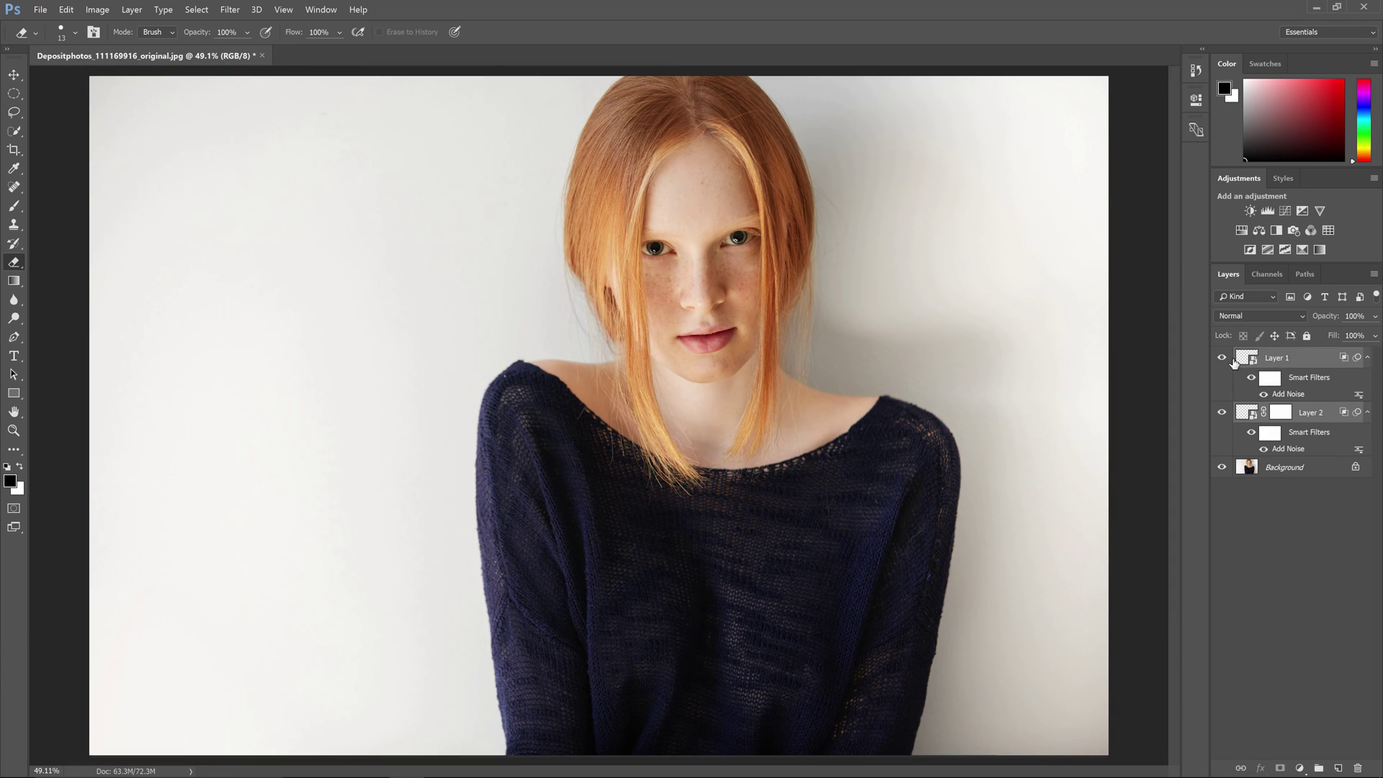
key("ctrl+g")
left_click(1223, 358)
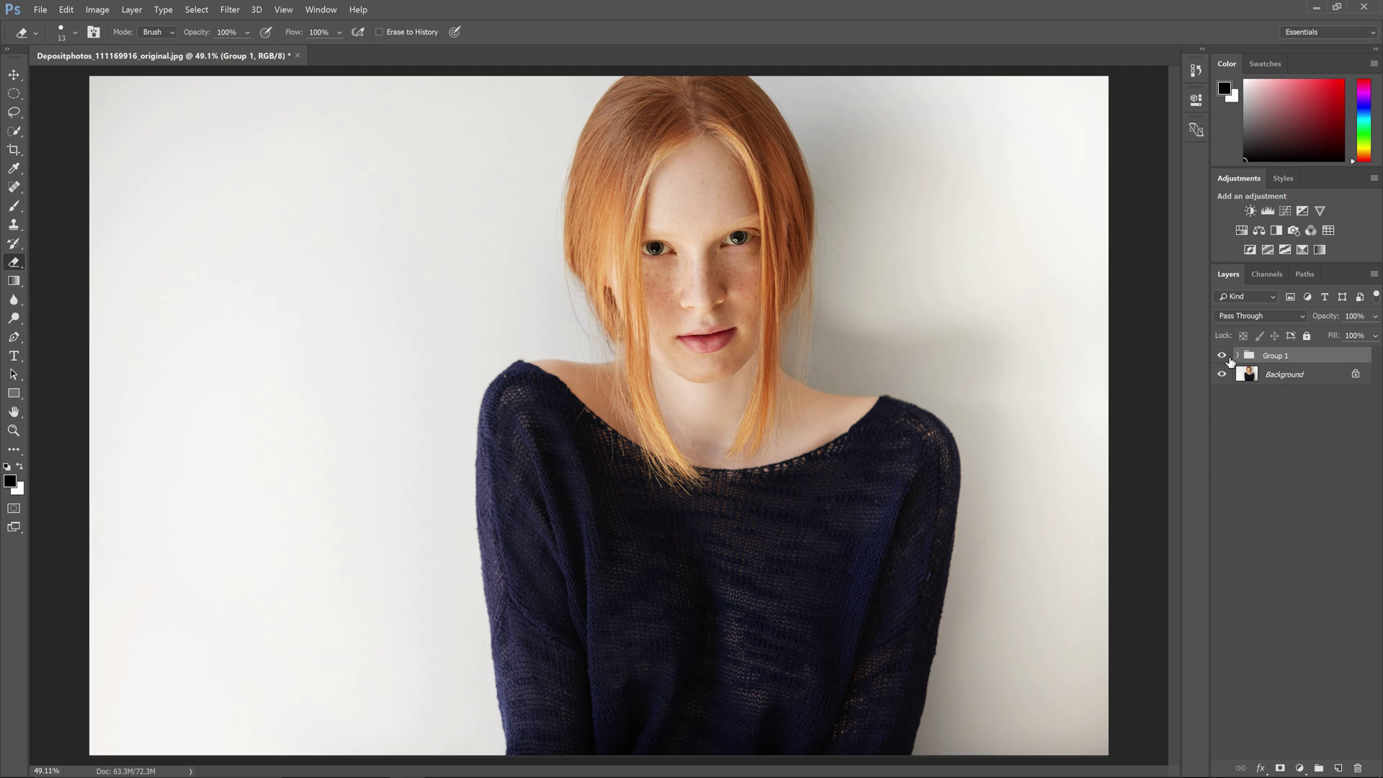
key("ctrl+shift+g")
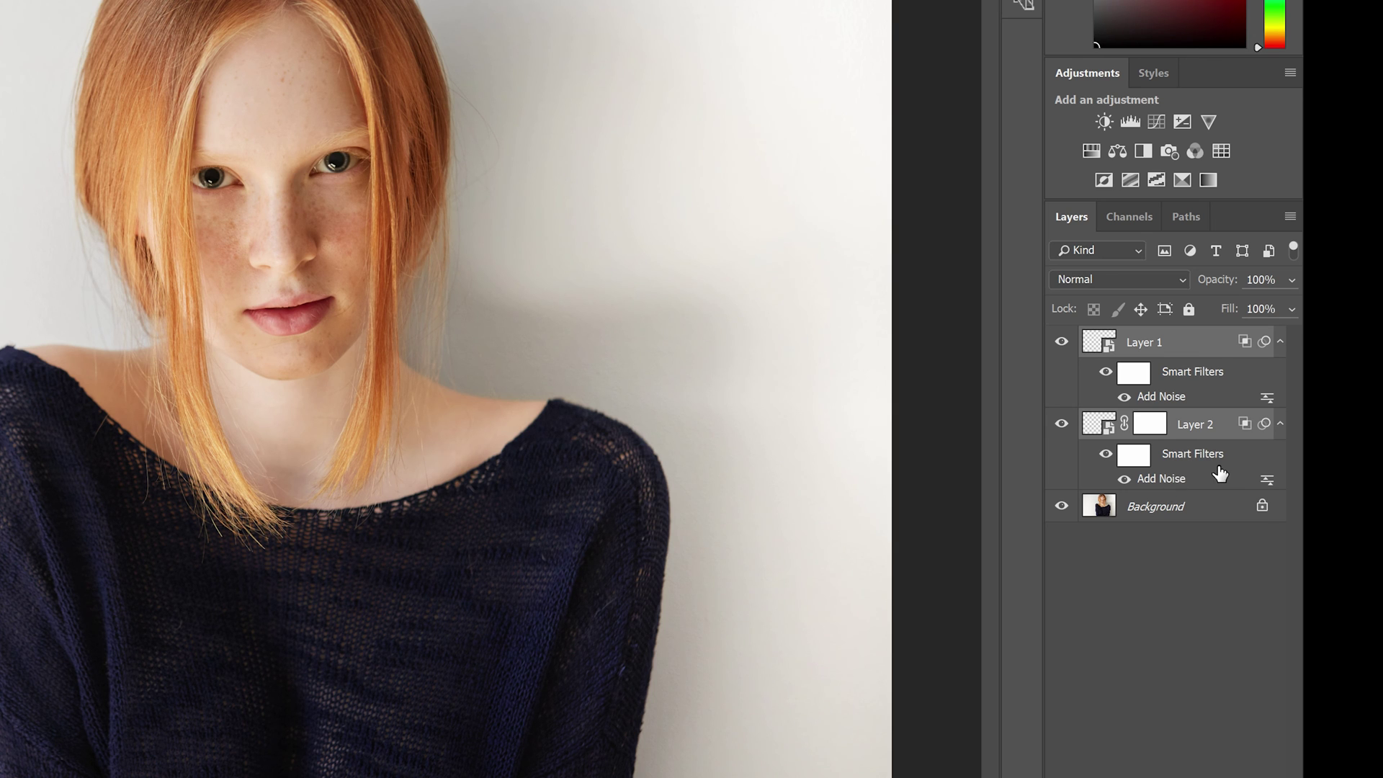
left_click(1186, 397)
double_click(1186, 397)
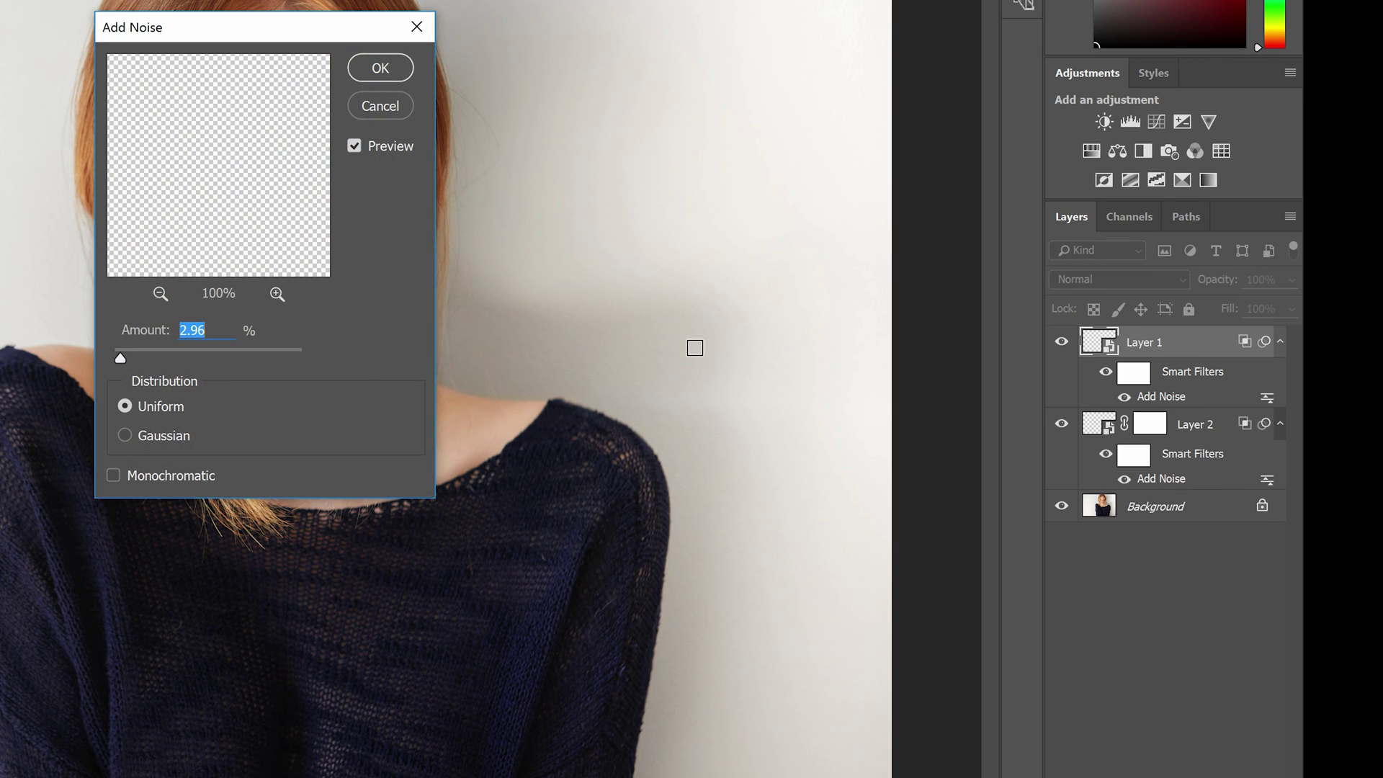